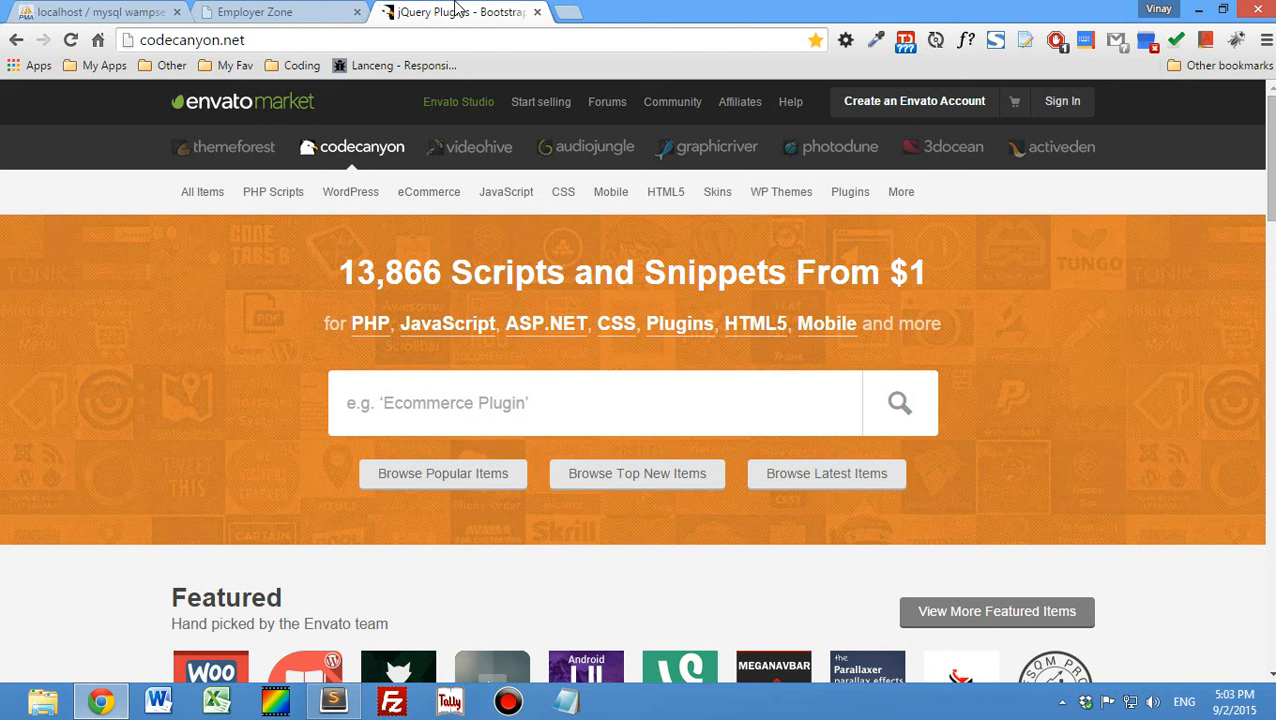
- Select the ez archive on the desktop and return to Chrome's Employer Zone documentation page
click(100, 701)
click(121, 544)
click(45, 412)
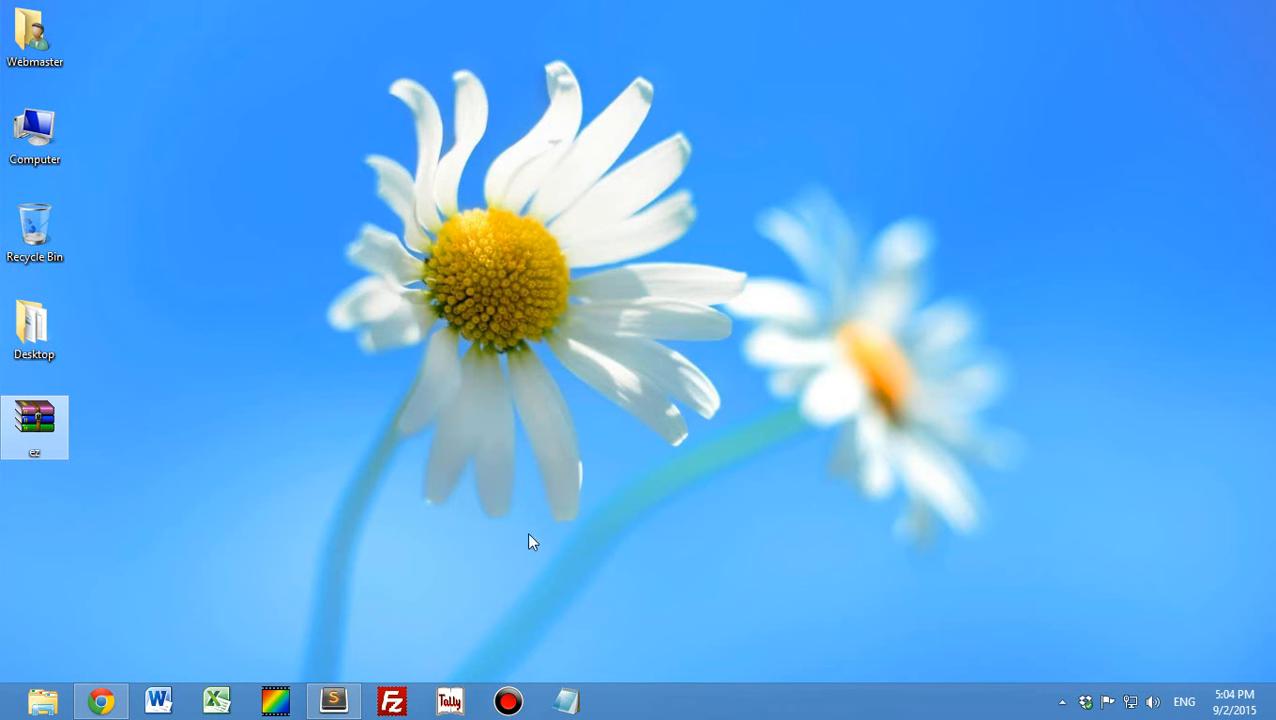
click(100, 701)
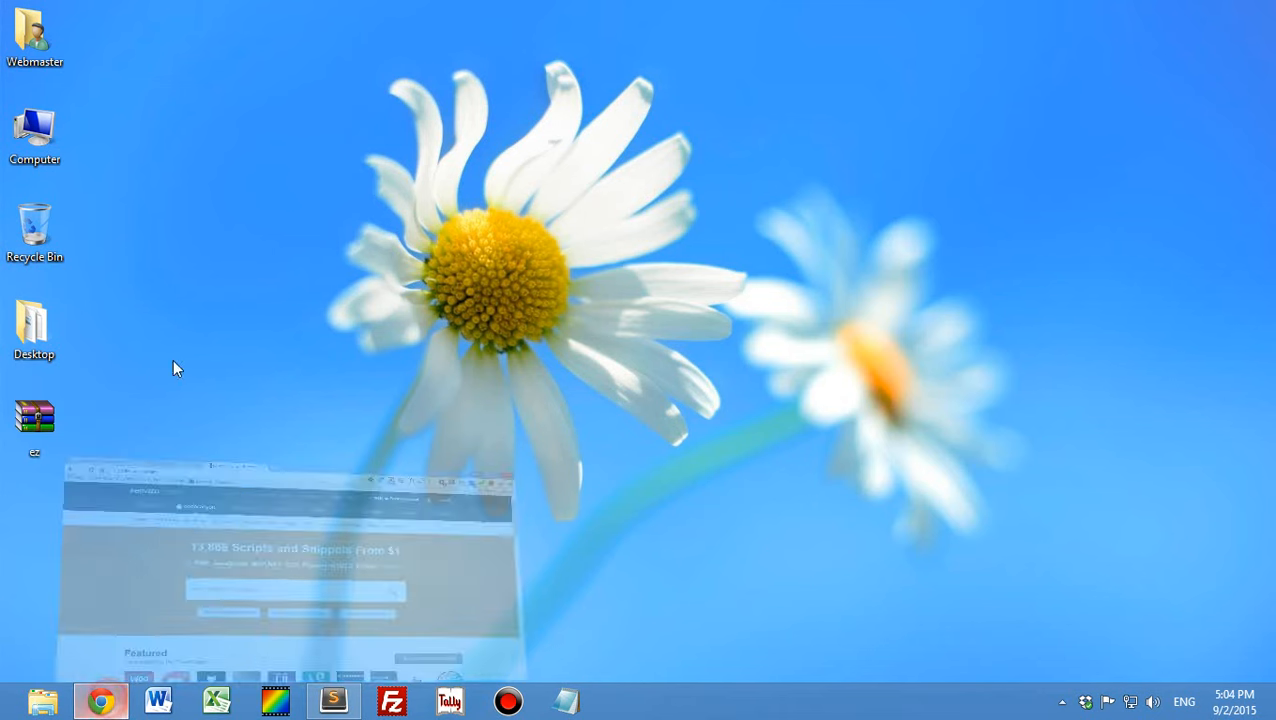
click(243, 10)
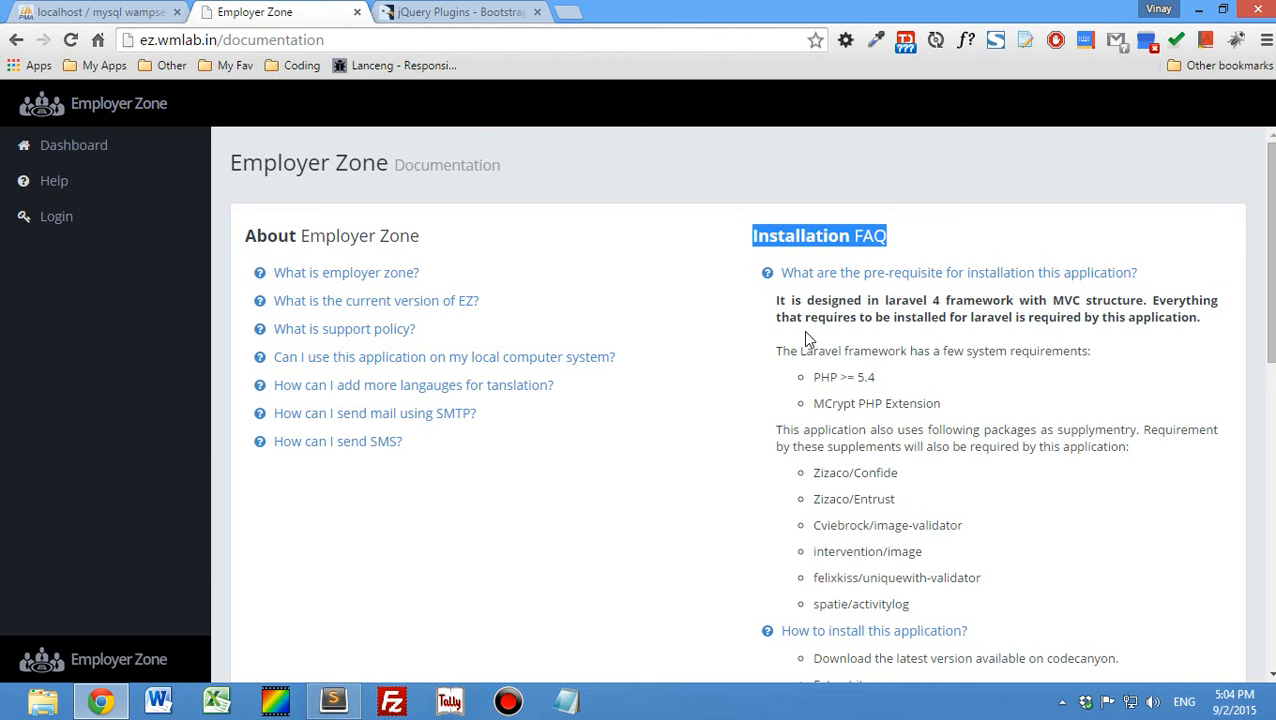
- Open localhost/phpinfo.php in a new browser tab
click(567, 15)
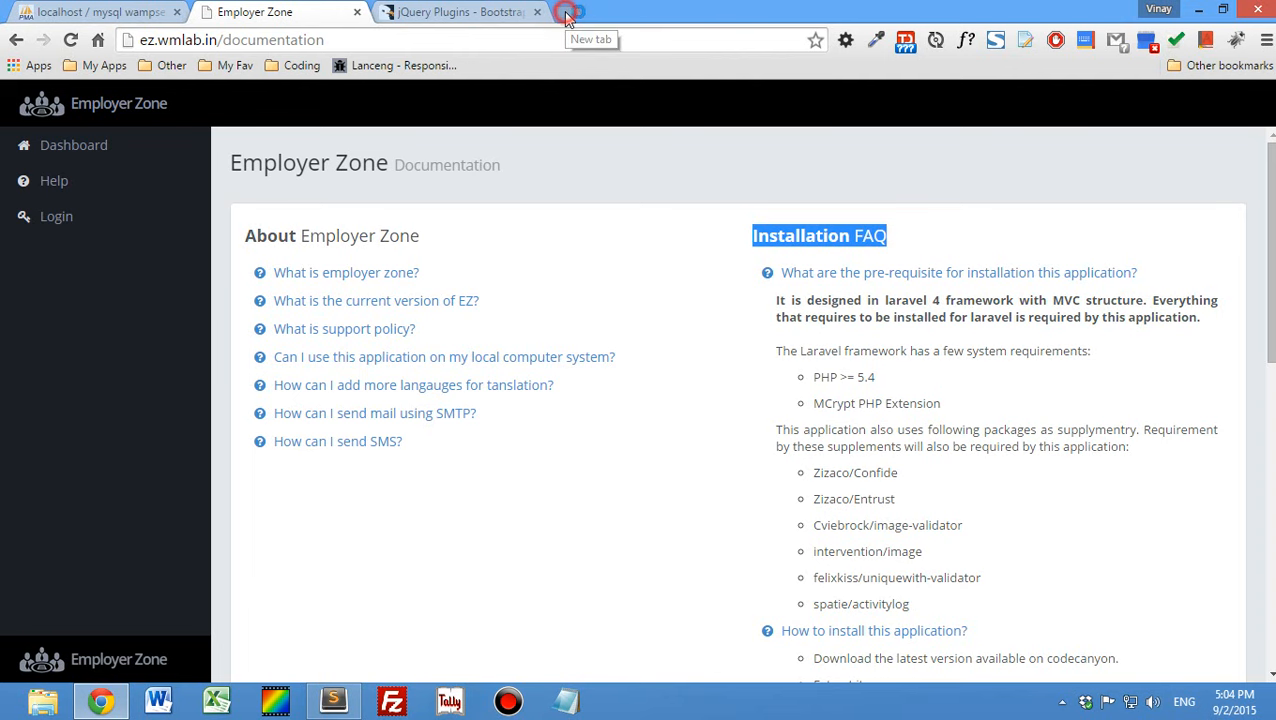
text(localhost/)
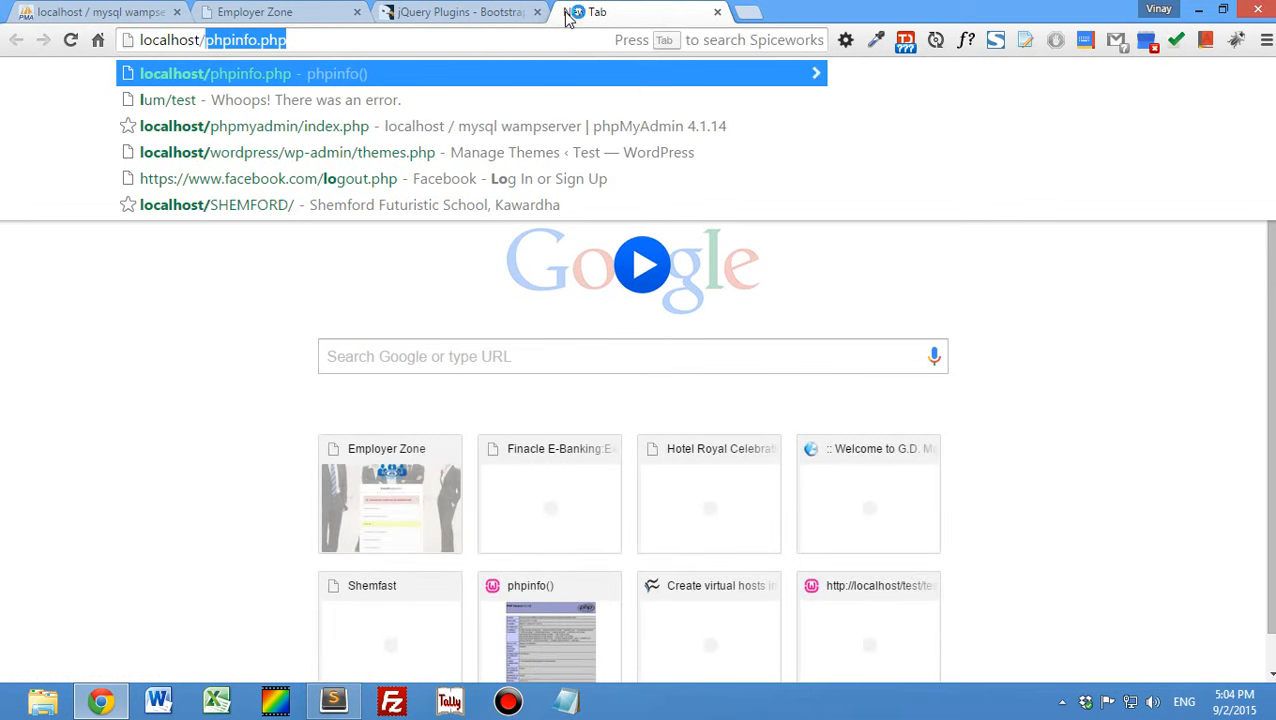
key(Return)
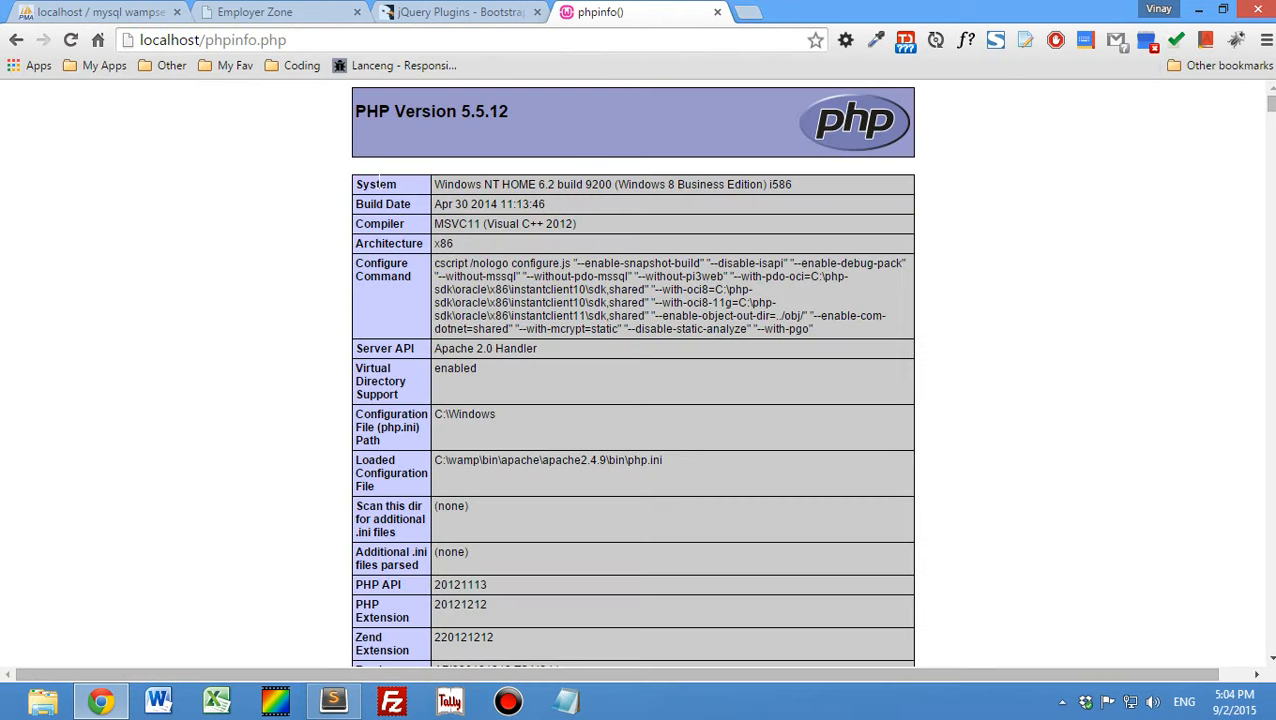
- Search the phpinfo page for mcrypt to check the extension's support status
key(ctrl+f)
text(mysqt)
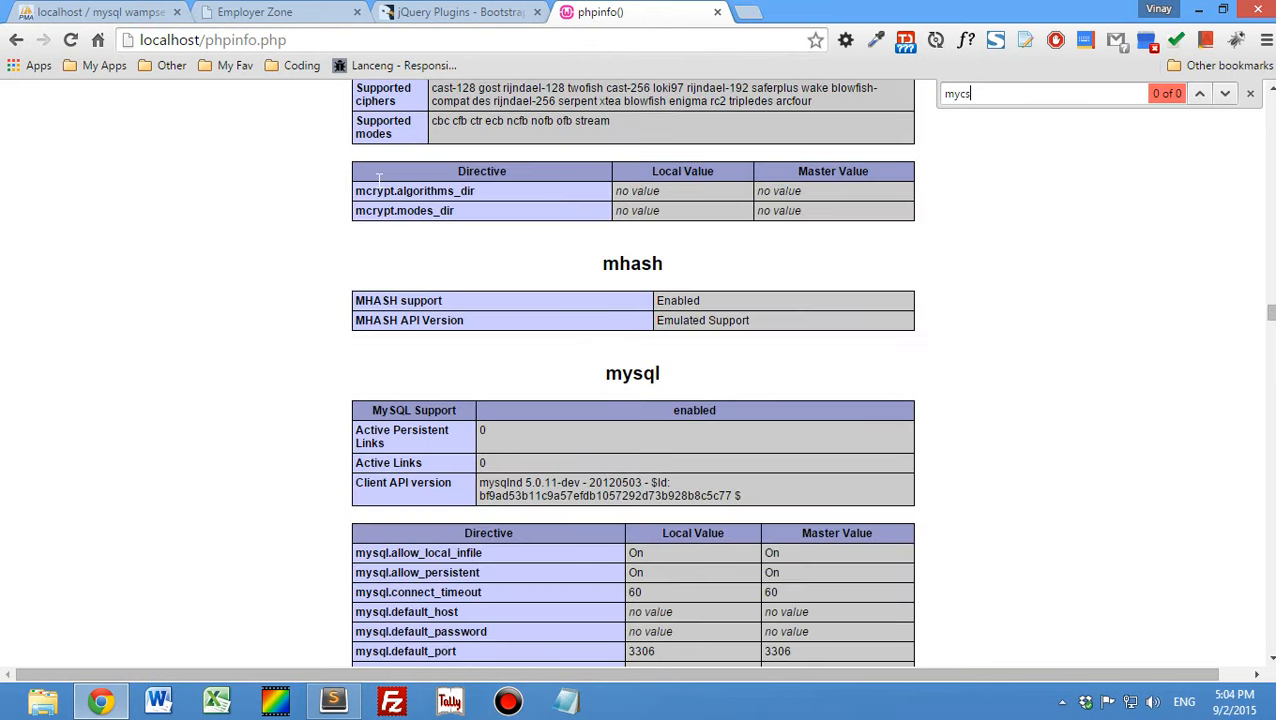
key(BackSpace)
key(BackSpace)
key(BackSpace)
key(BackSpace)
text(crypt)
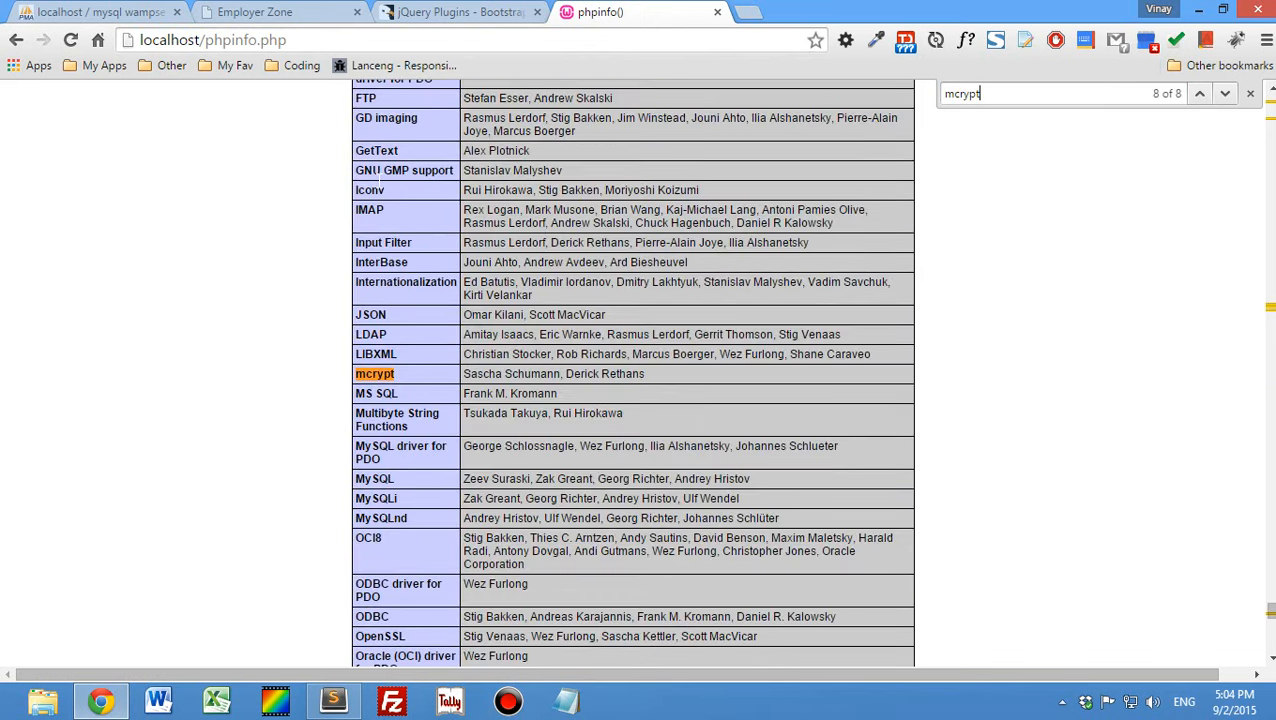
key(Return)
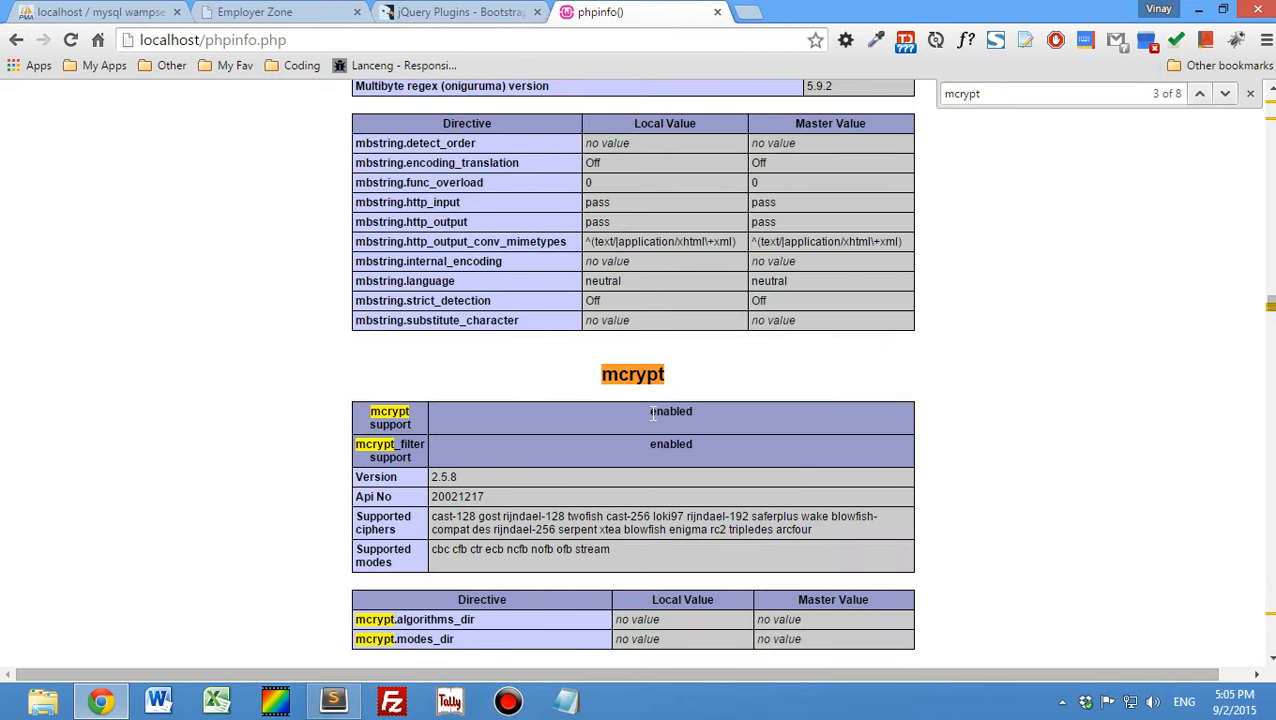
- Highlight the PHP version number in the heading of the phpinfo page
scroll(198, 335, up, 20)
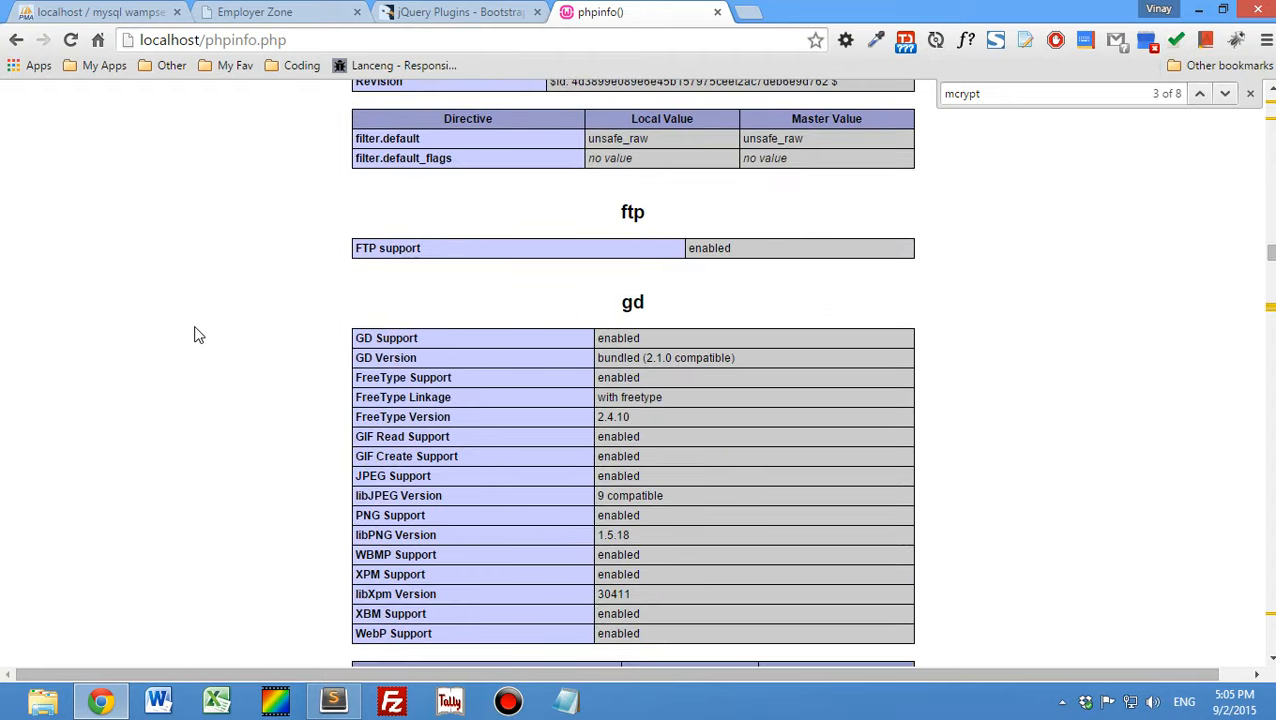
scroll(198, 335, up, 20)
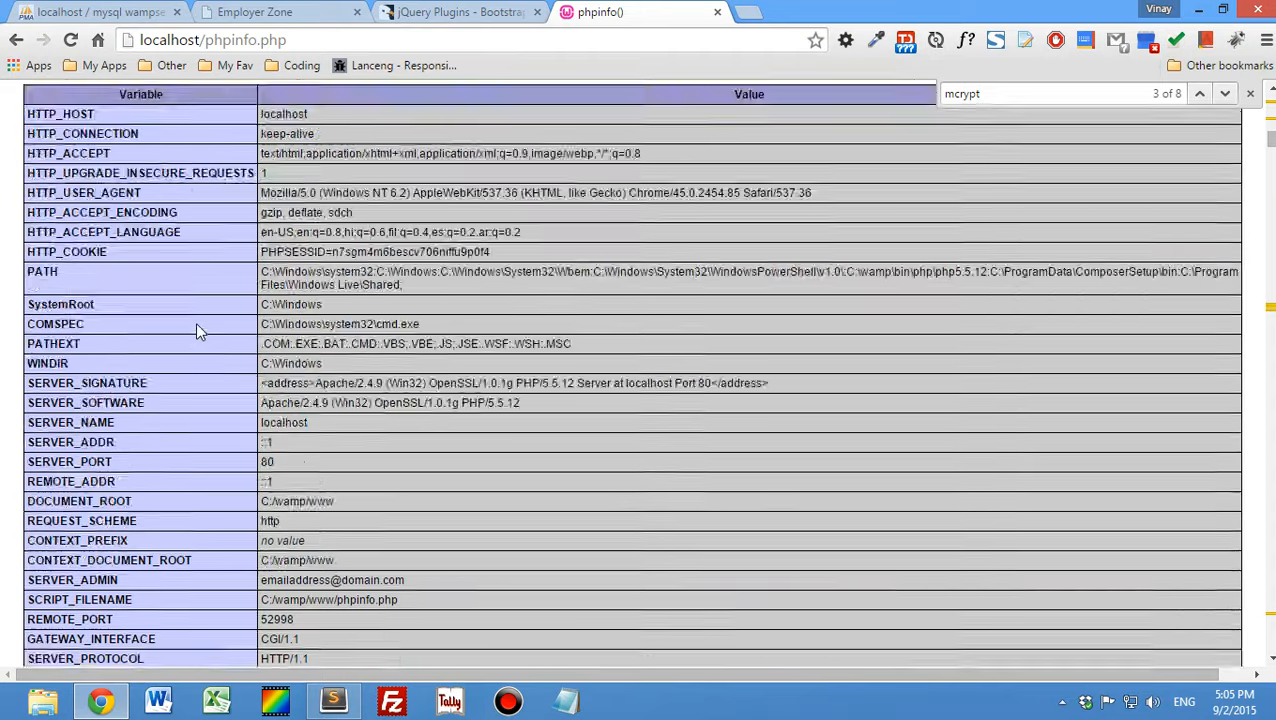
scroll(198, 333, up, 5)
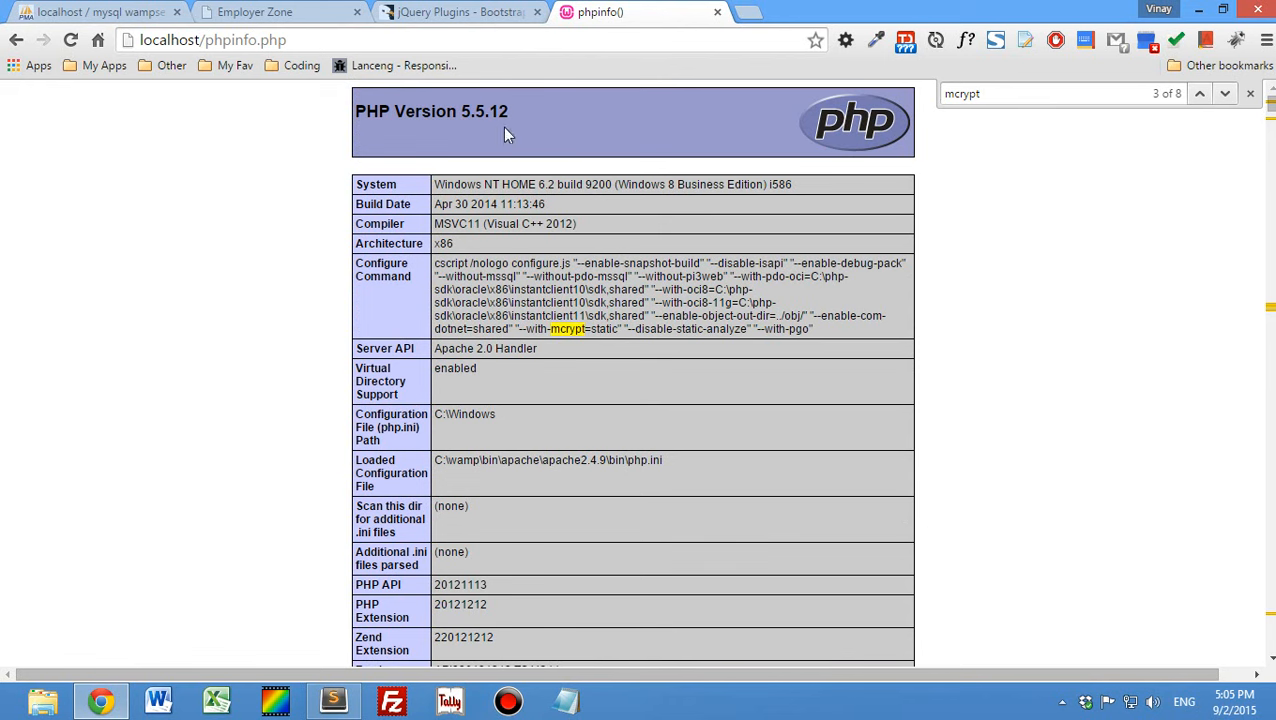
drag(458, 111, 515, 115)
- Show the desktop and refresh it to locate the ez archive
key(super+d)
right_click(313, 250)
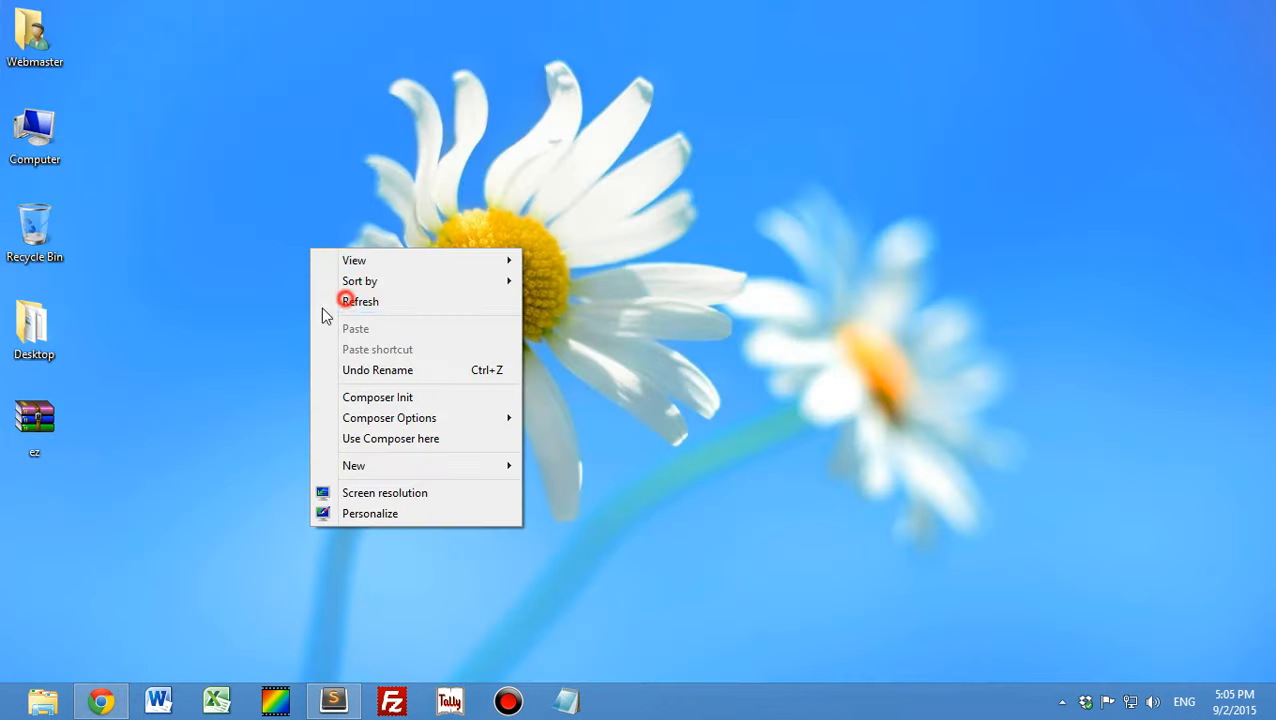
click(345, 301)
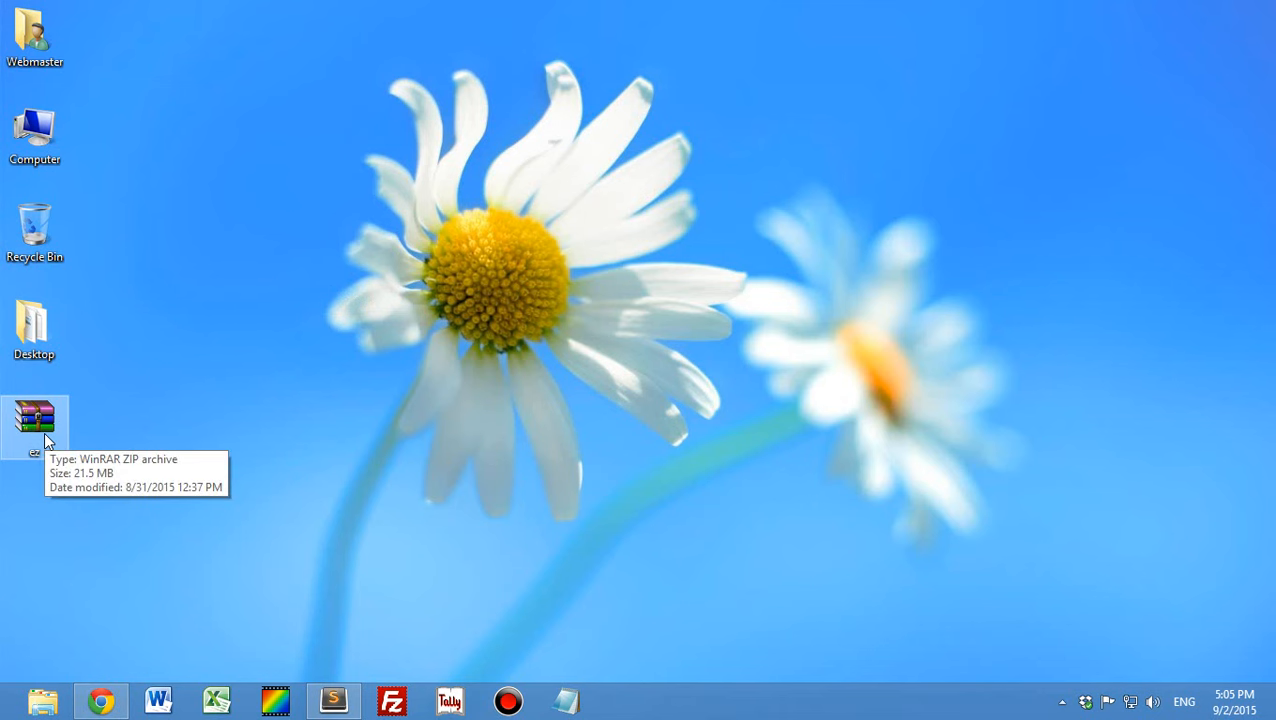
- Open the application folder C:\wamp\www\Laravel\ez in File Explorer to inspect the extracted files
double_click(34, 132)
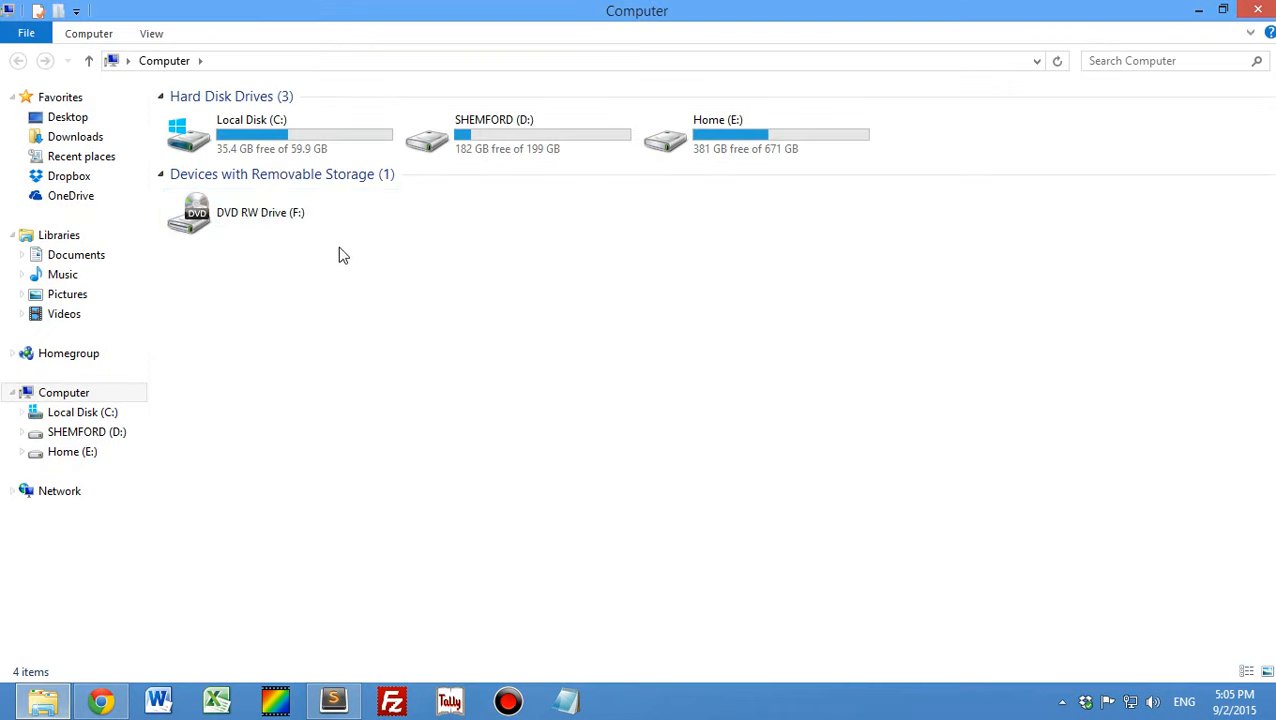
double_click(256, 133)
double_click(231, 198)
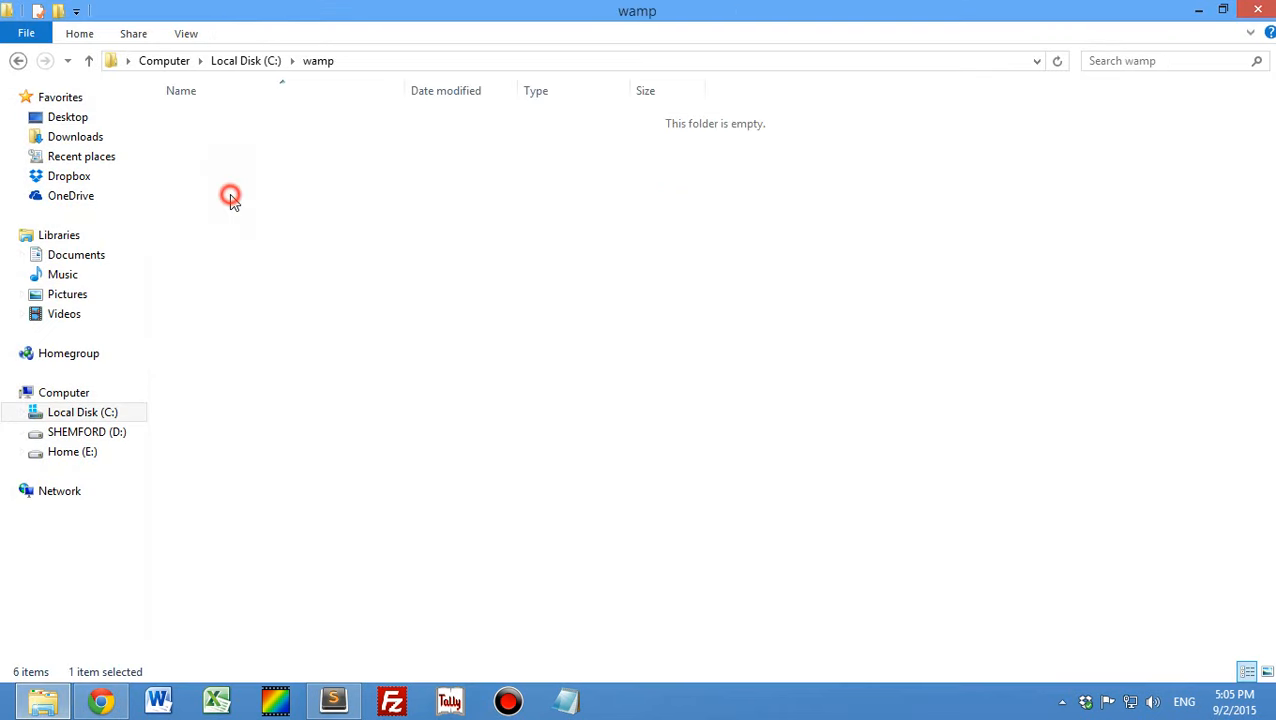
double_click(205, 294)
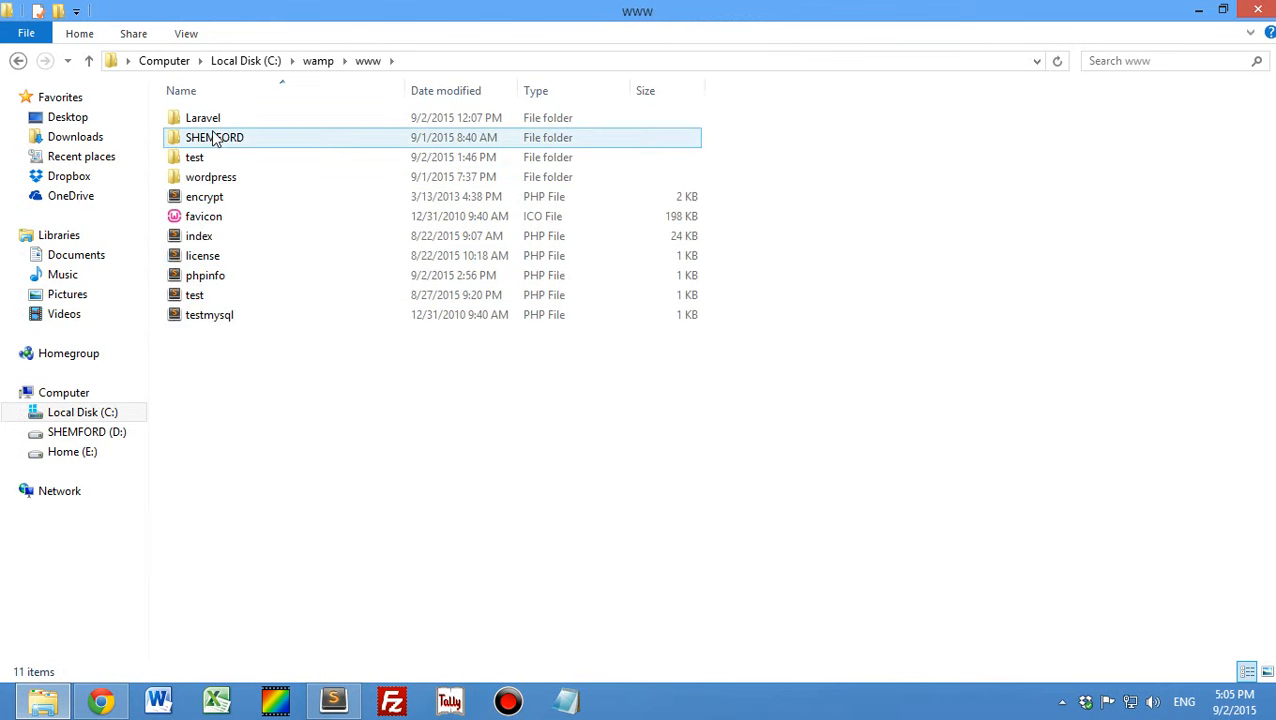
click(193, 118)
click(307, 408)
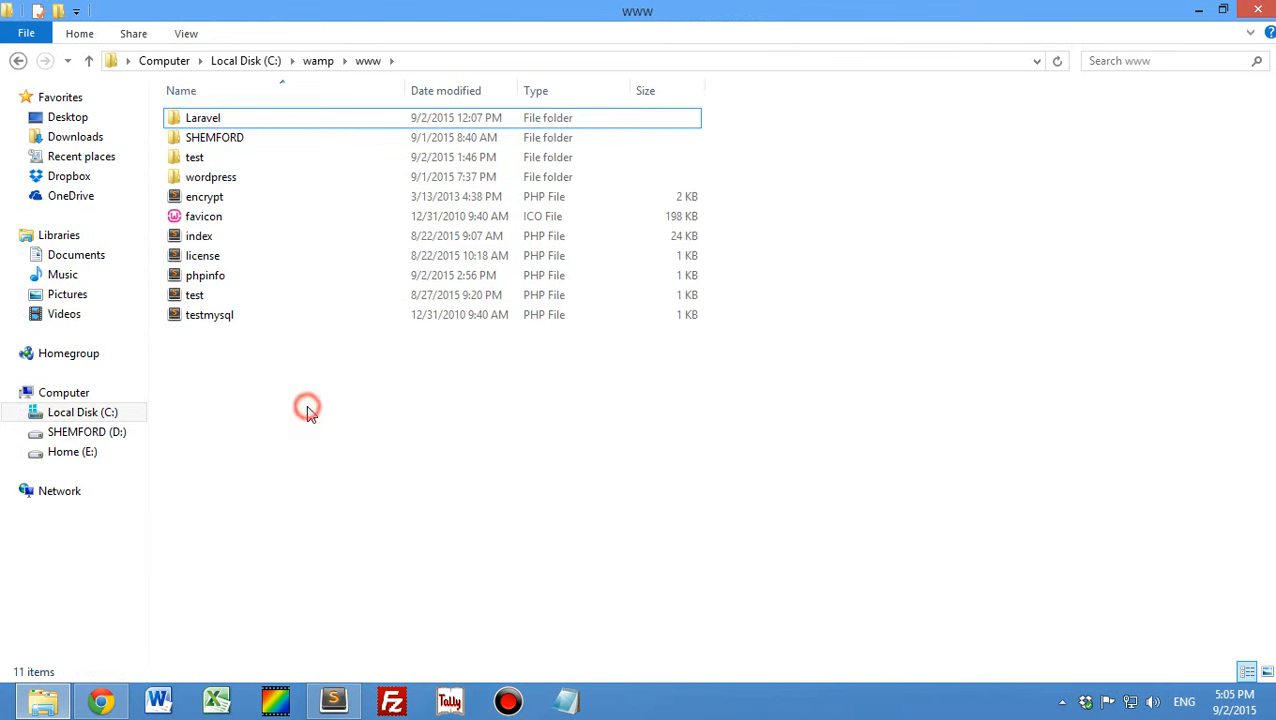
double_click(212, 119)
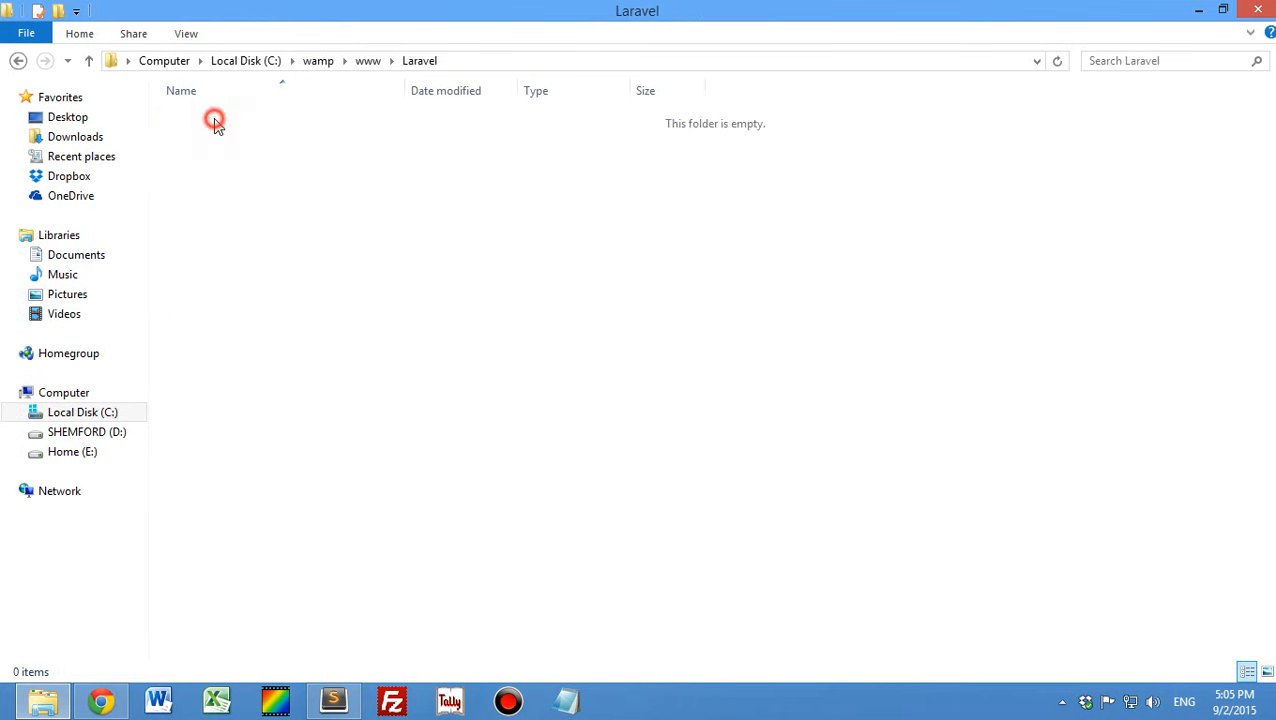
double_click(214, 120)
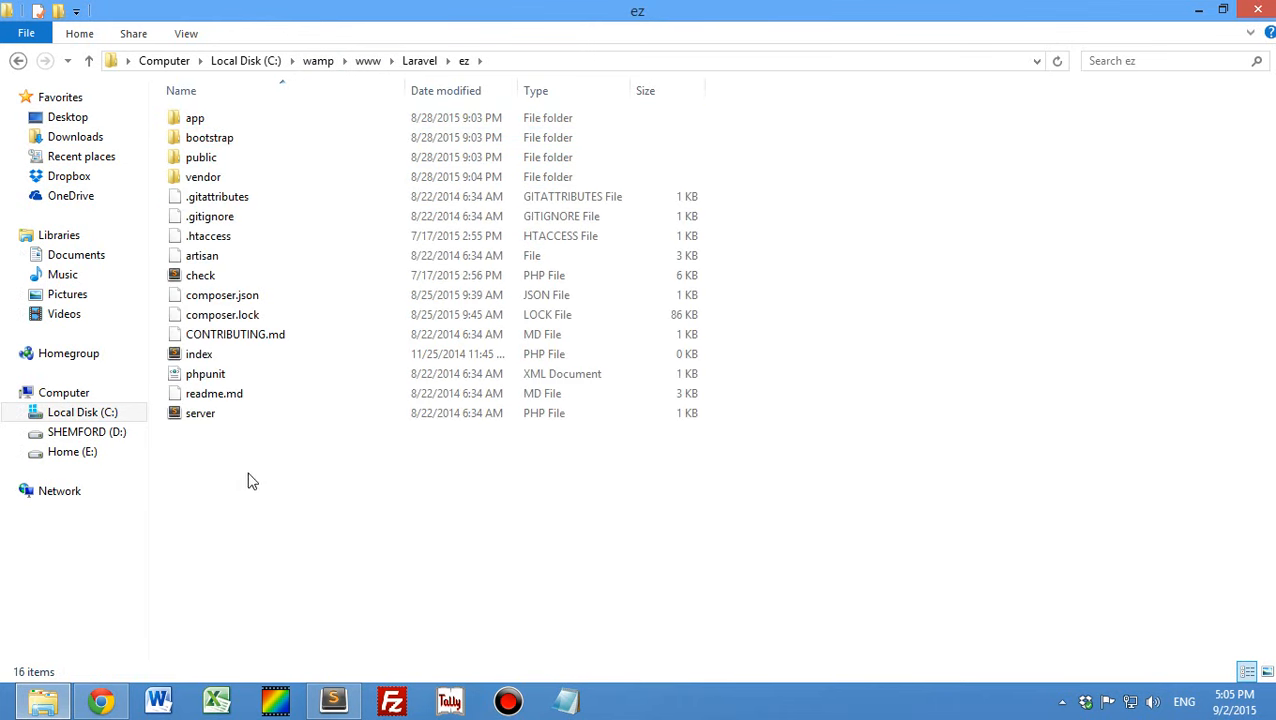
right_click(255, 507)
click(316, 229)
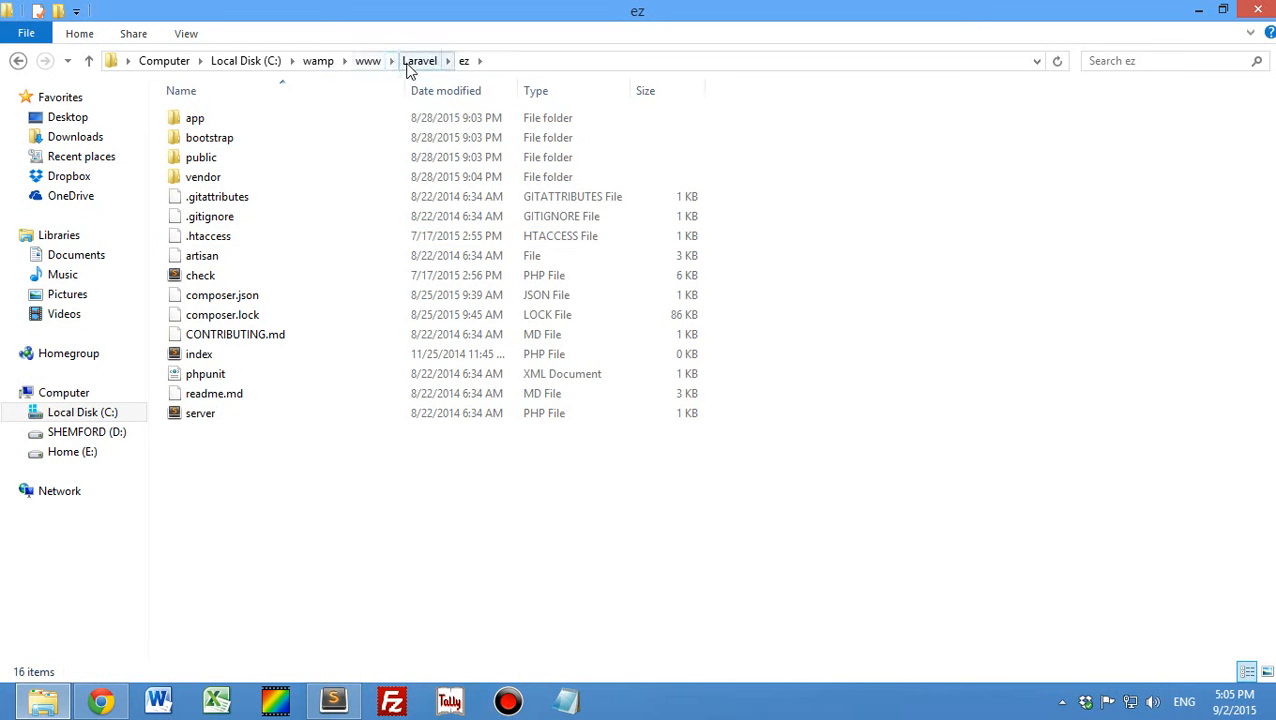
- Switch to Chrome and load localhost/Laravel/ez/index.php in a new tab
click(101, 700)
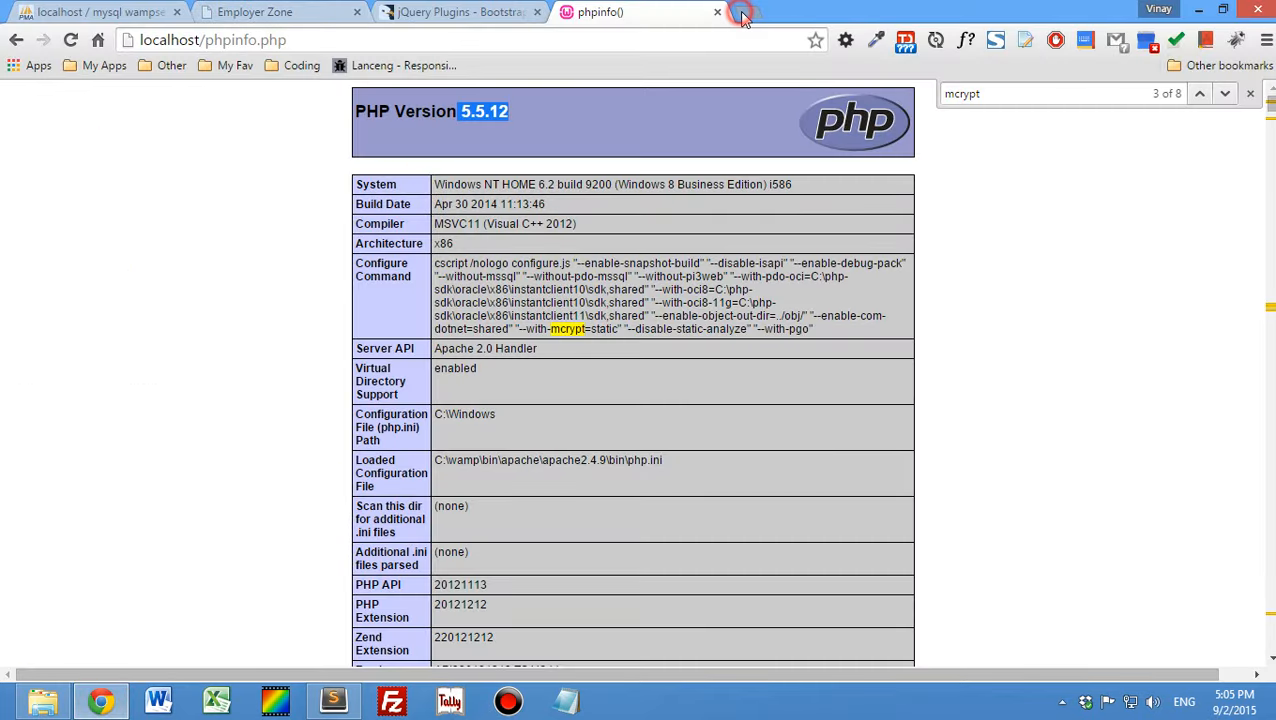
click(745, 12)
text(localhost.)
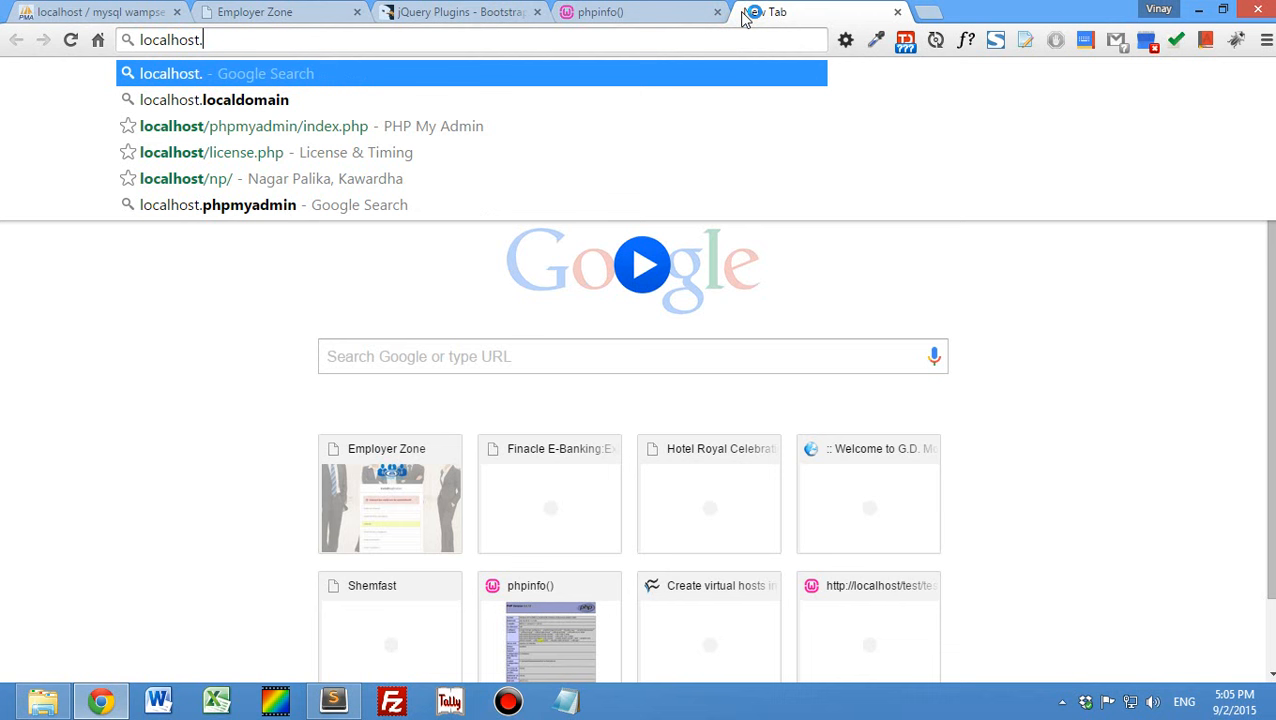
key(BackSpace)
text(/Lar)
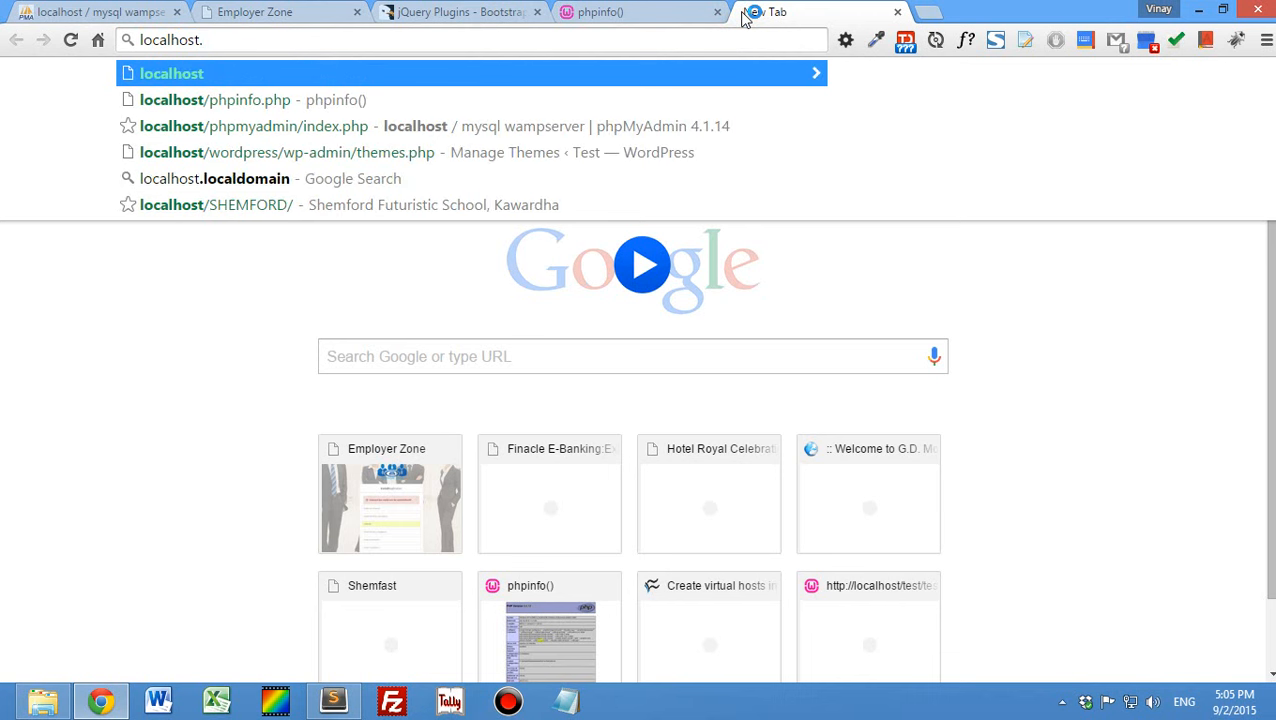
text(avel/ez)
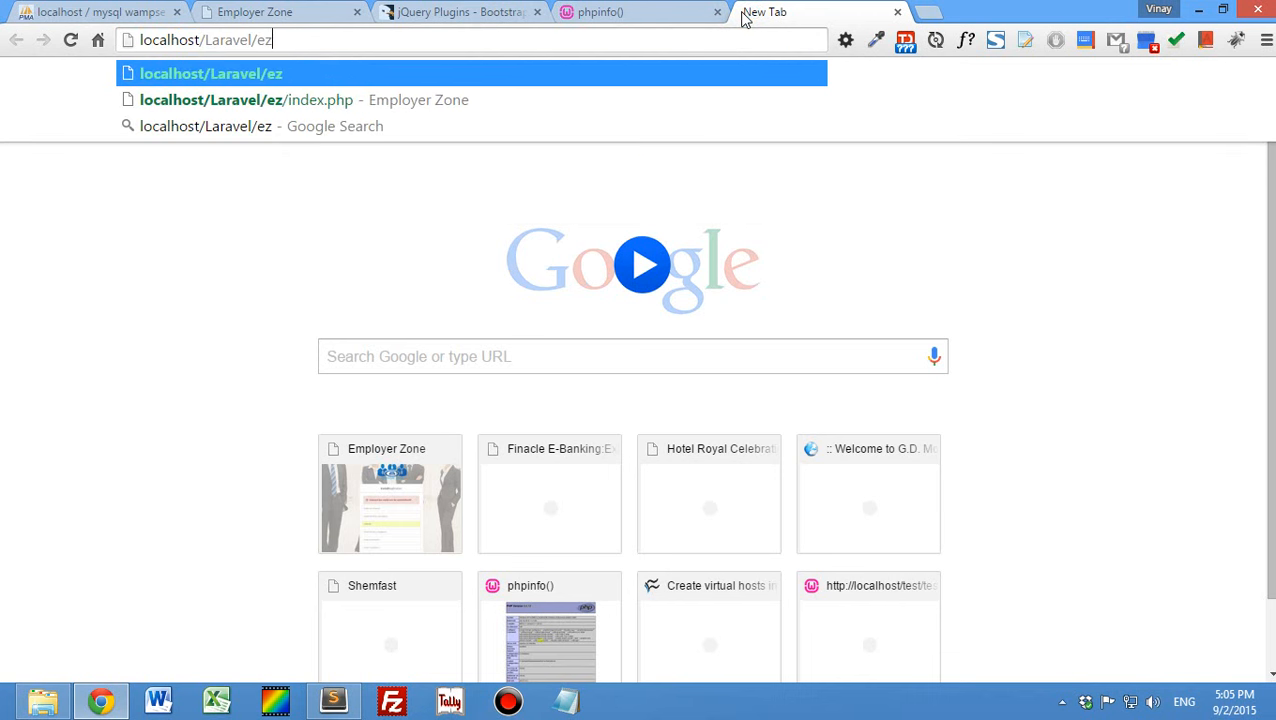
text(./)
key(BackSpace)
key(BackSpace)
text(/i)
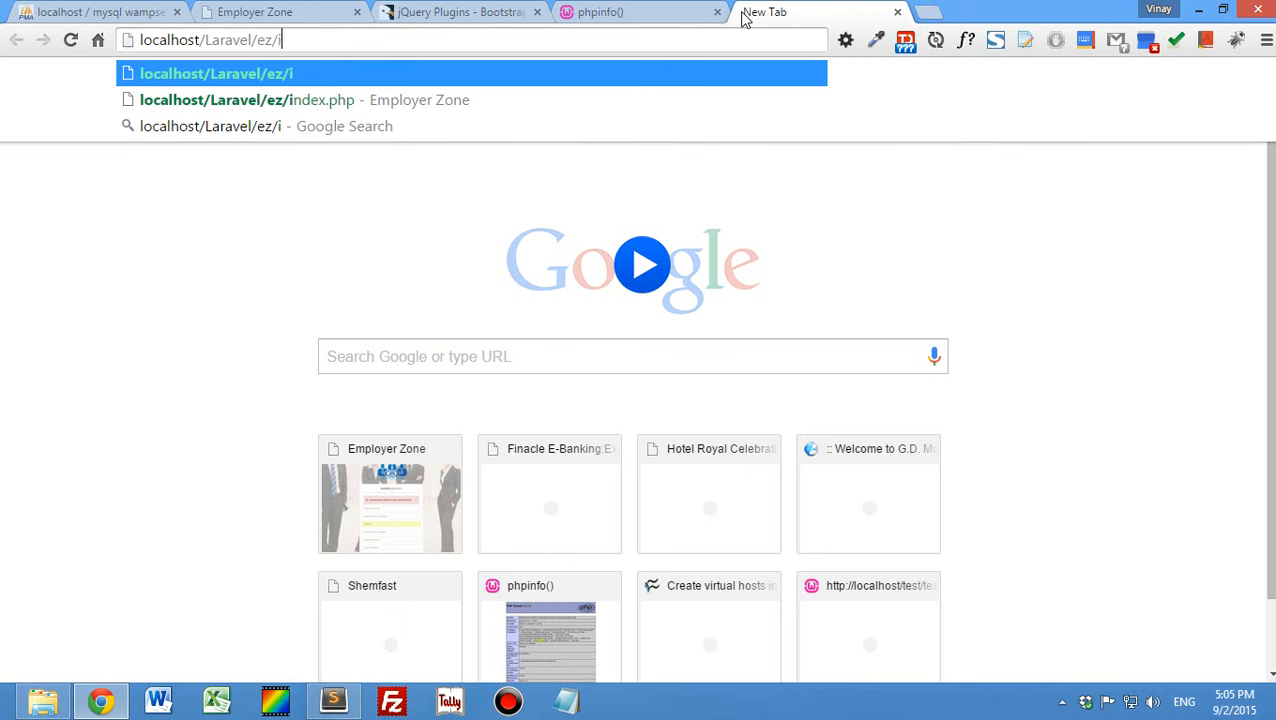
text(ndex.php)
key(Return)
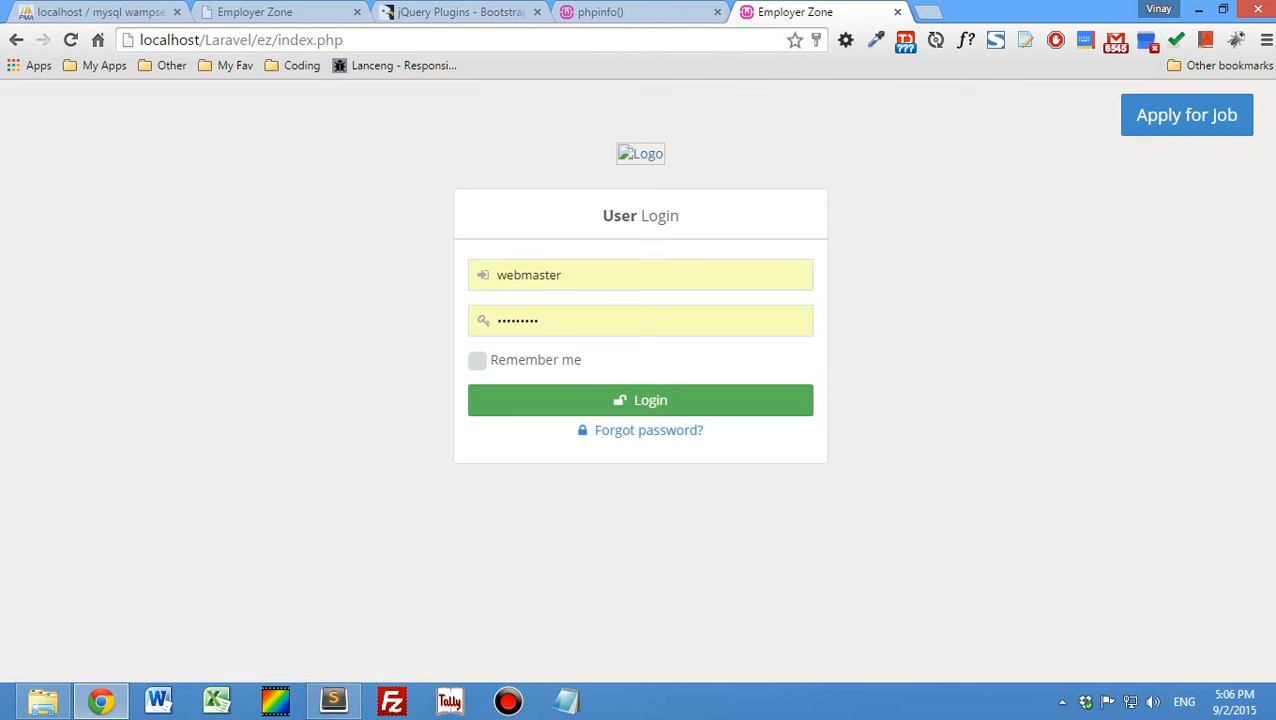
- Load the application through its virtual host address ez in the same tab
click(434, 39)
text(ez)
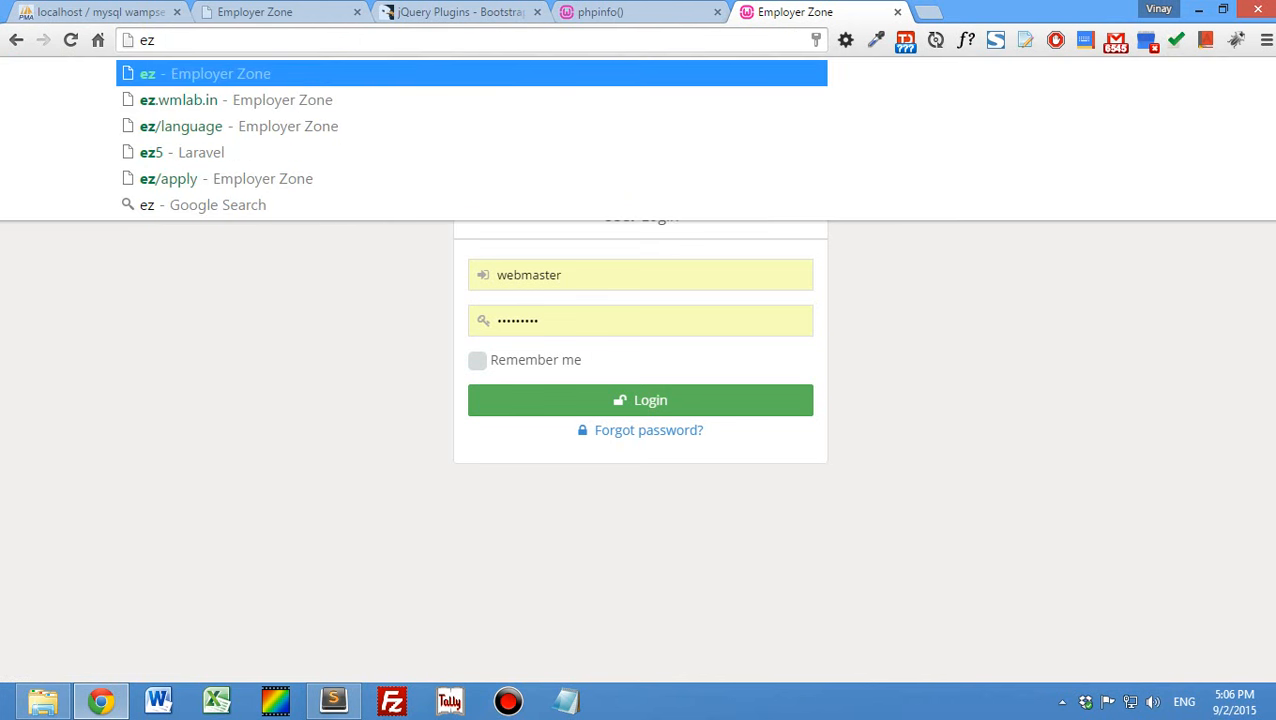
key(Return)
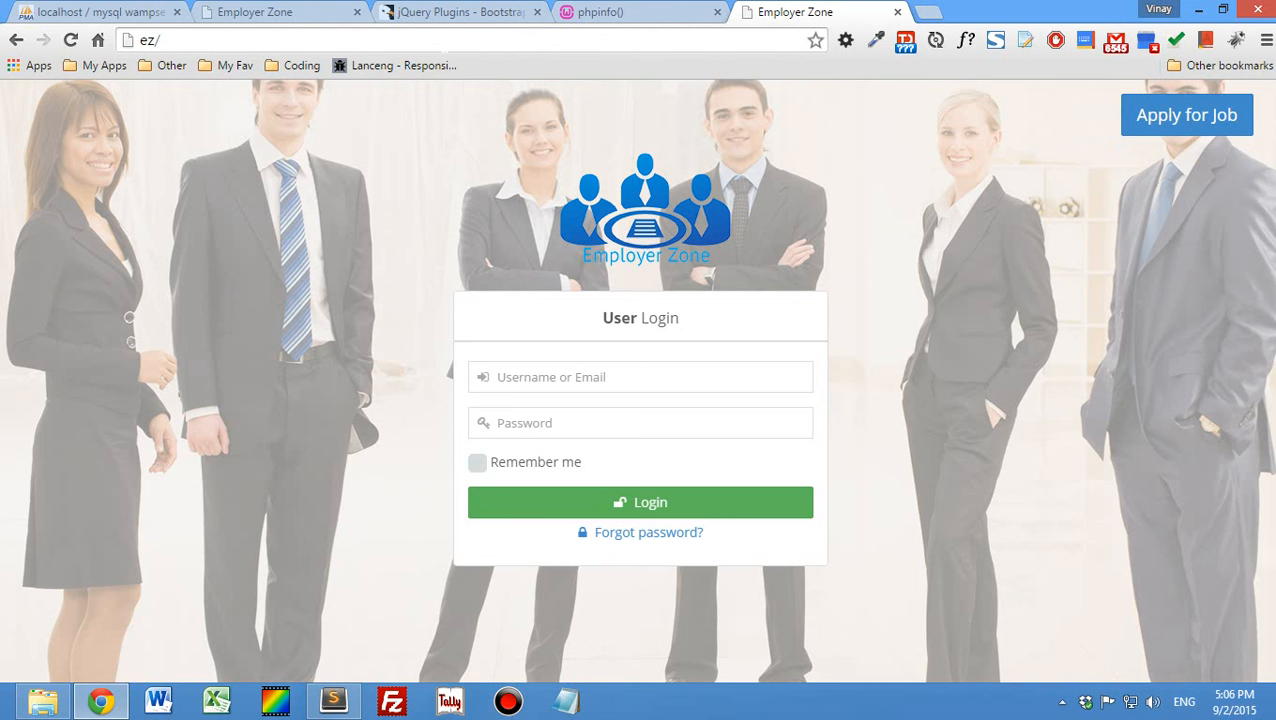
- Open the application's installation page at ez/install
click(441, 40)
click(456, 38)
text(in)
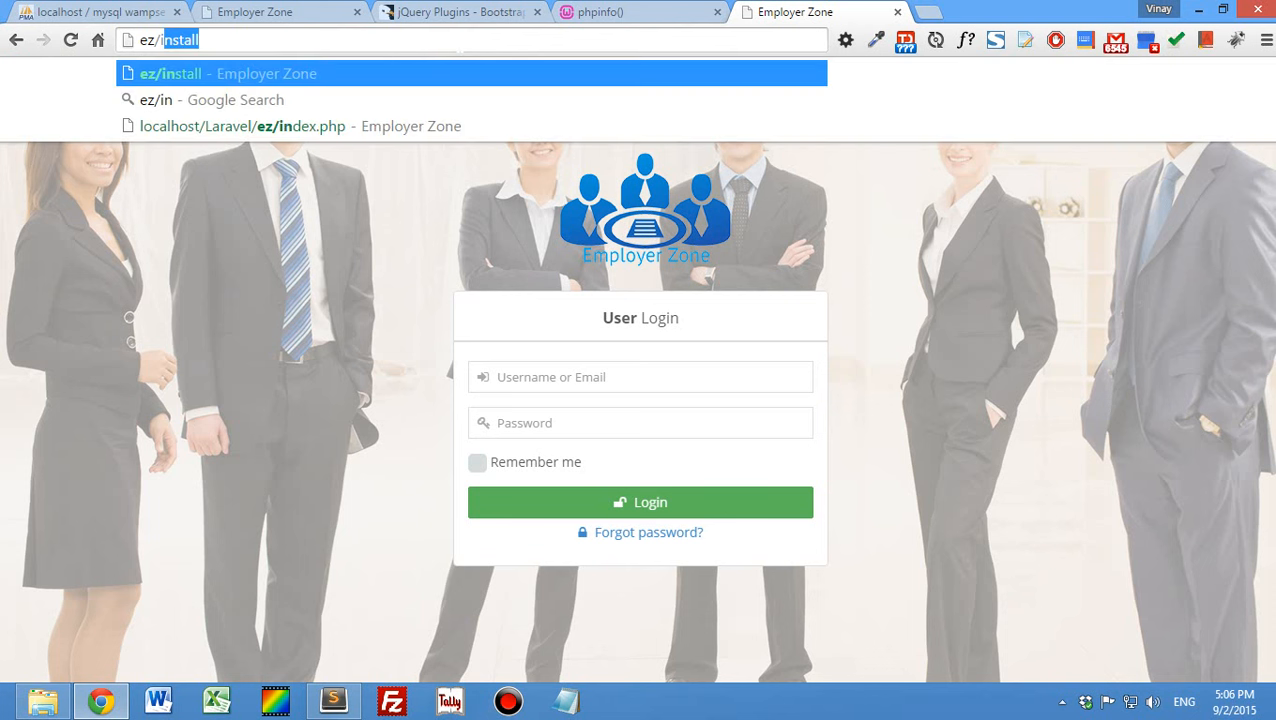
text(stall)
key(Return)
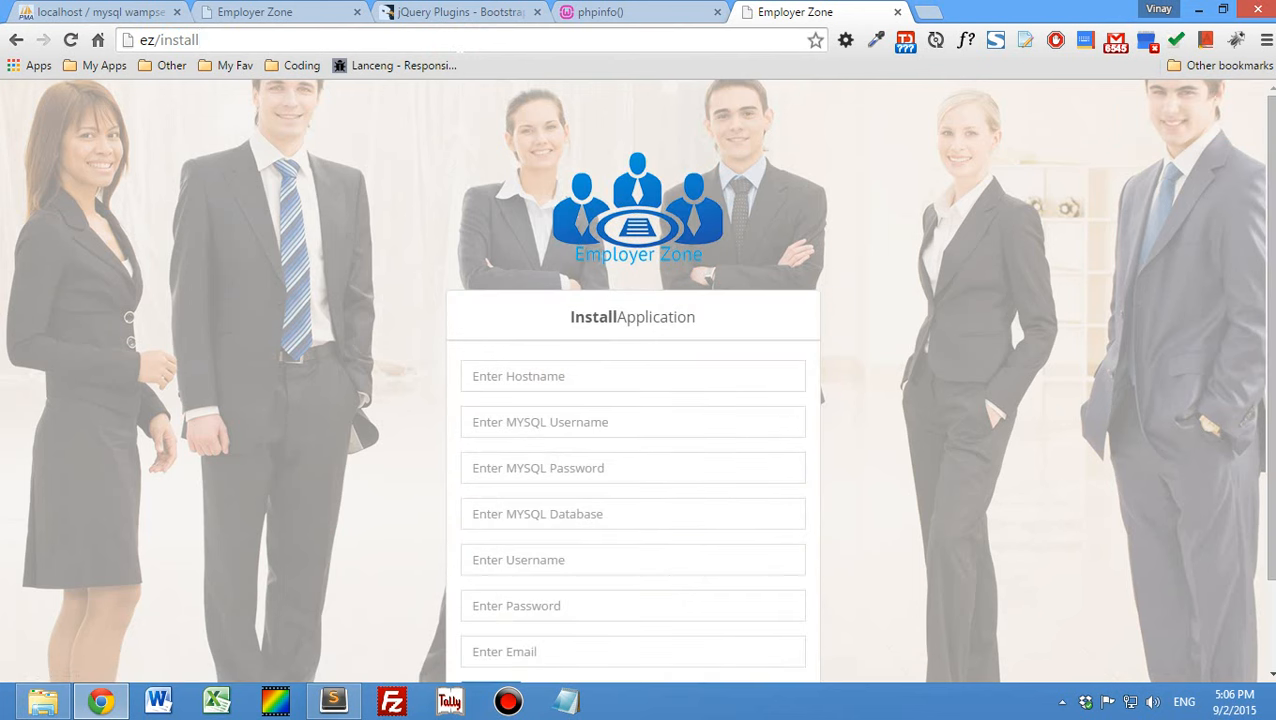
- Review the Install Application form's fields for hostname, MySQL credentials, database, username, password and email
scroll(308, 307, down, 2)
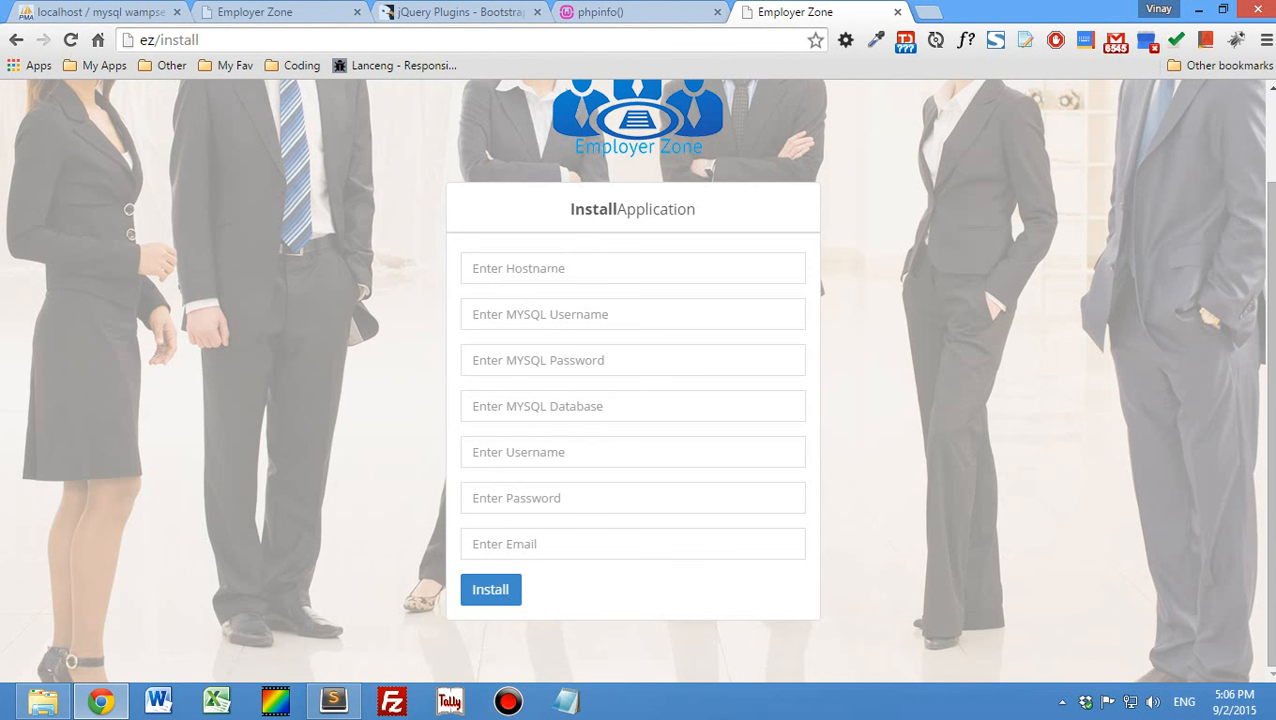
click(537, 269)
click(521, 361)
click(523, 405)
click(523, 448)
click(516, 494)
click(520, 530)
- Go to the open phpMyAdmin databases page and log out of the session
click(122, 12)
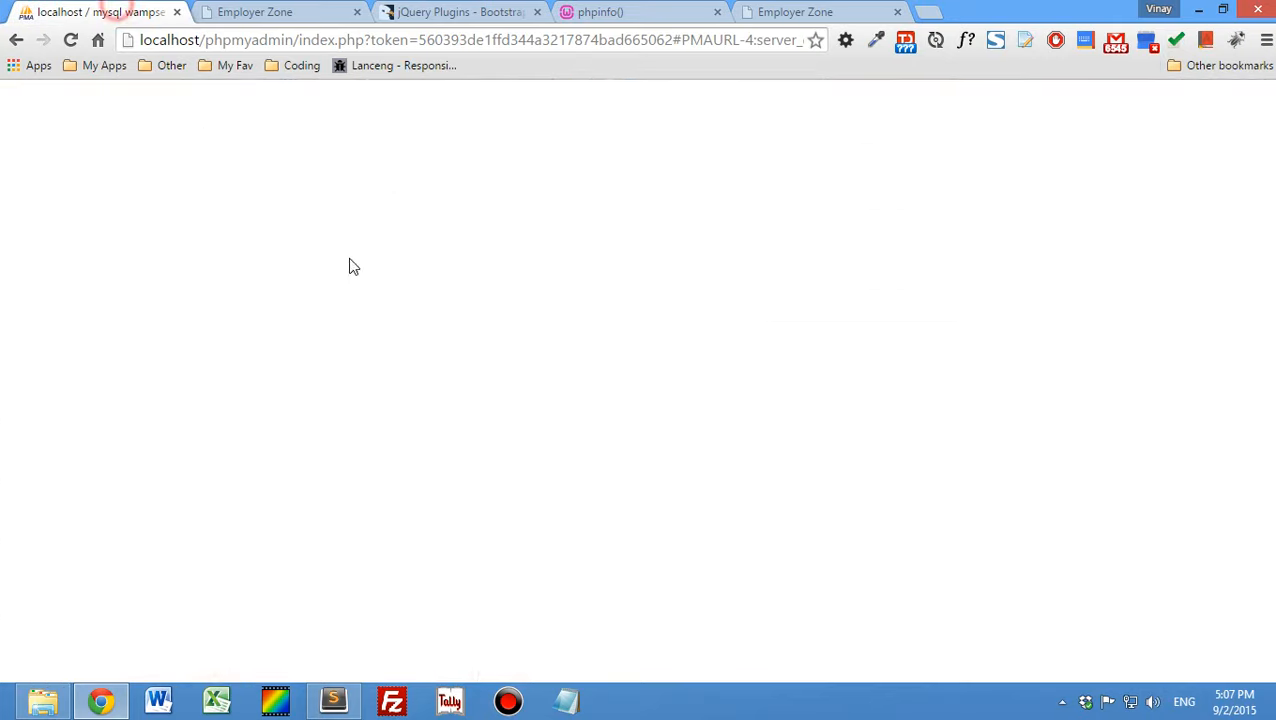
click(322, 257)
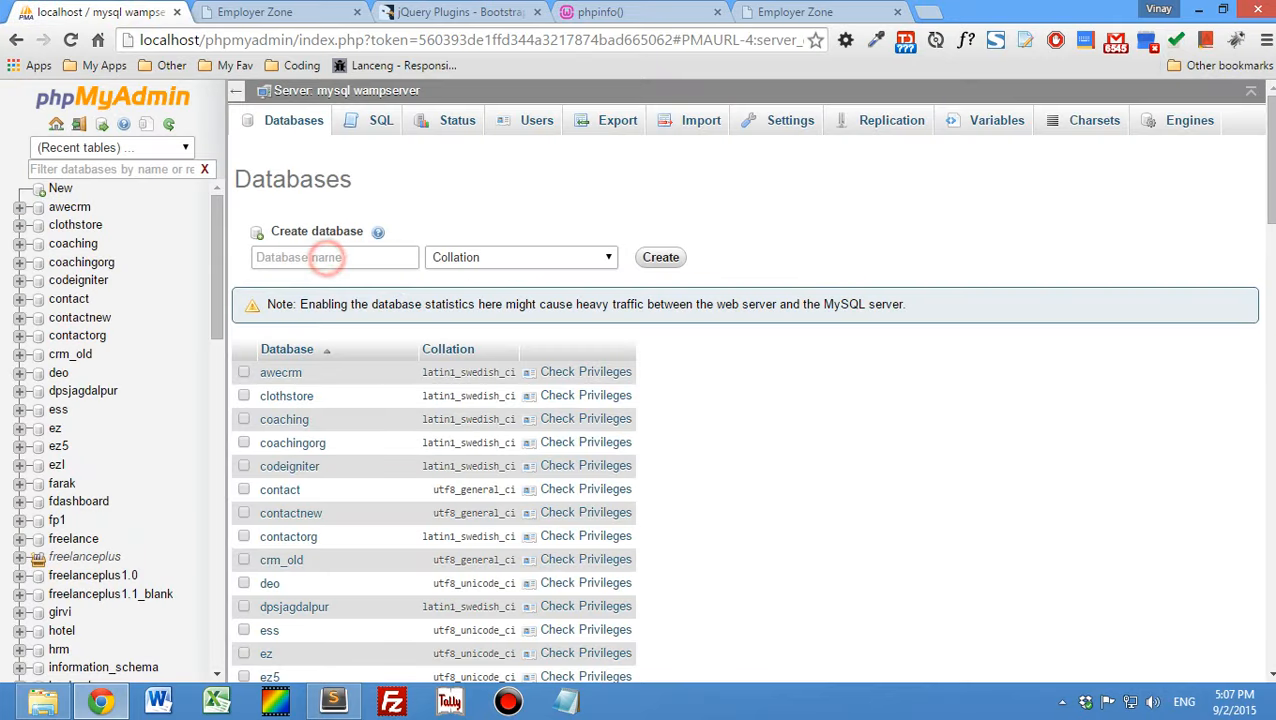
click(78, 125)
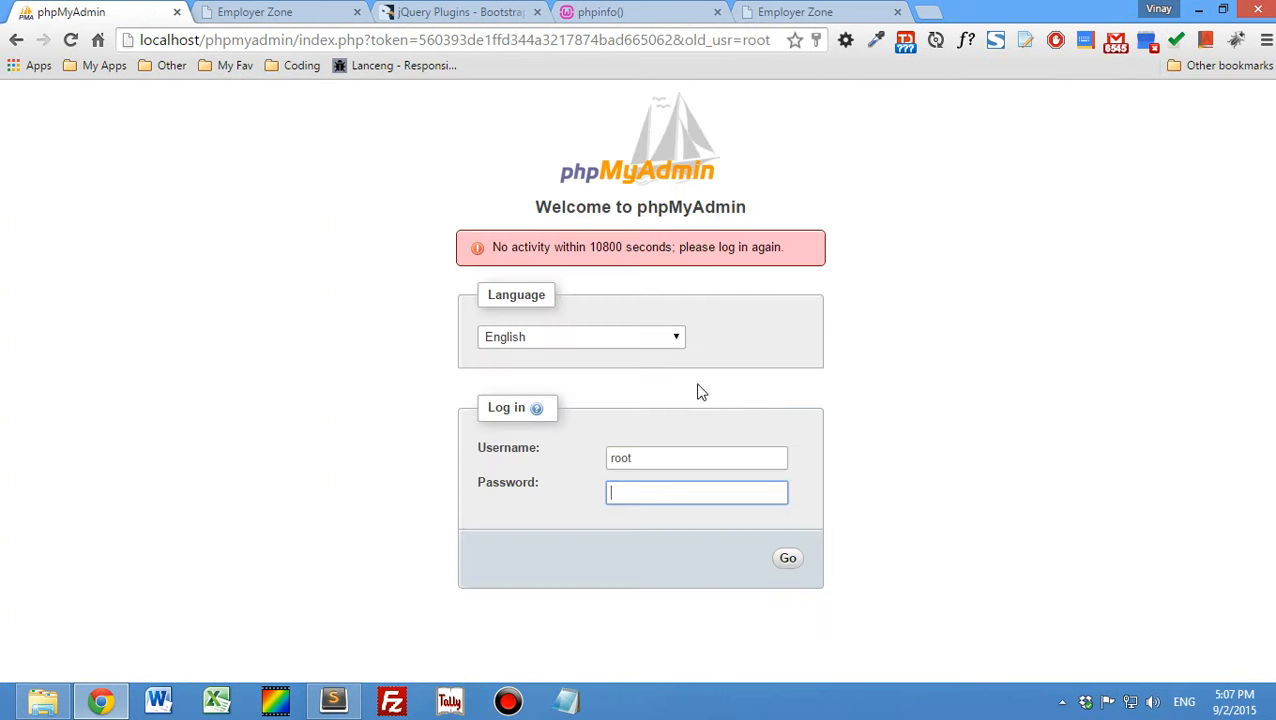
- Log back in to phpMyAdmin as root and open the server's list of databases
click(786, 556)
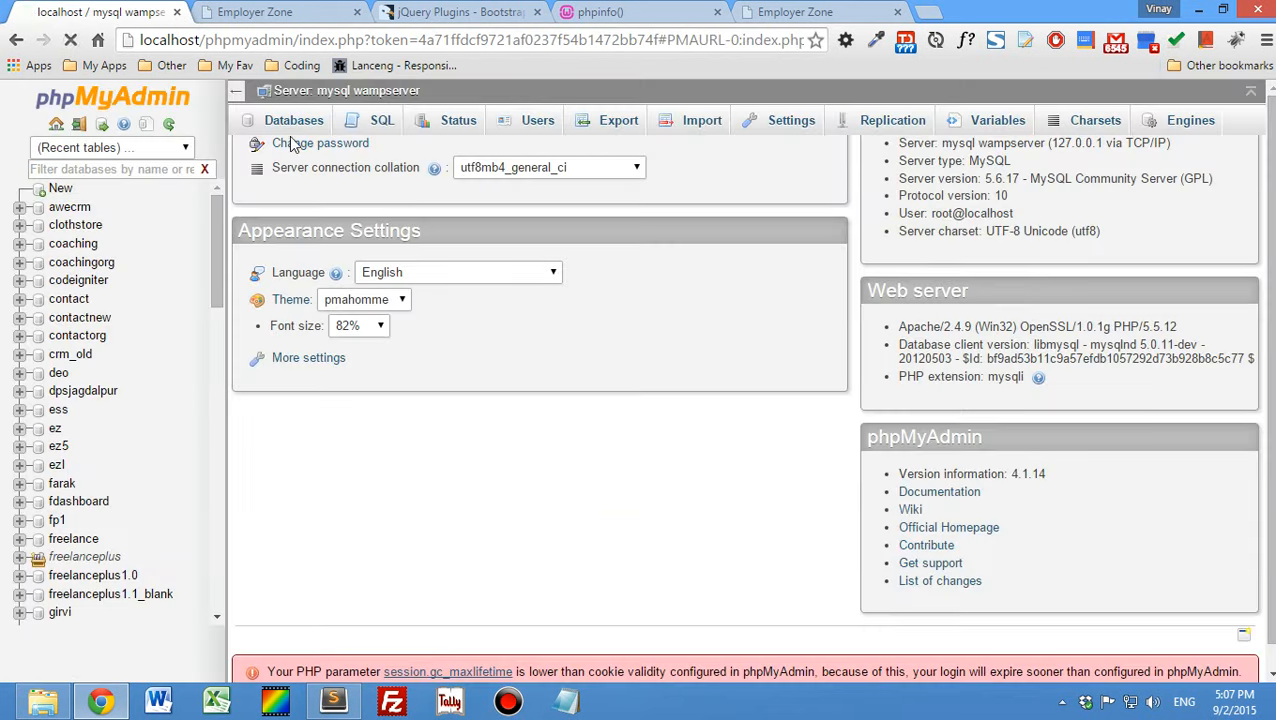
click(287, 122)
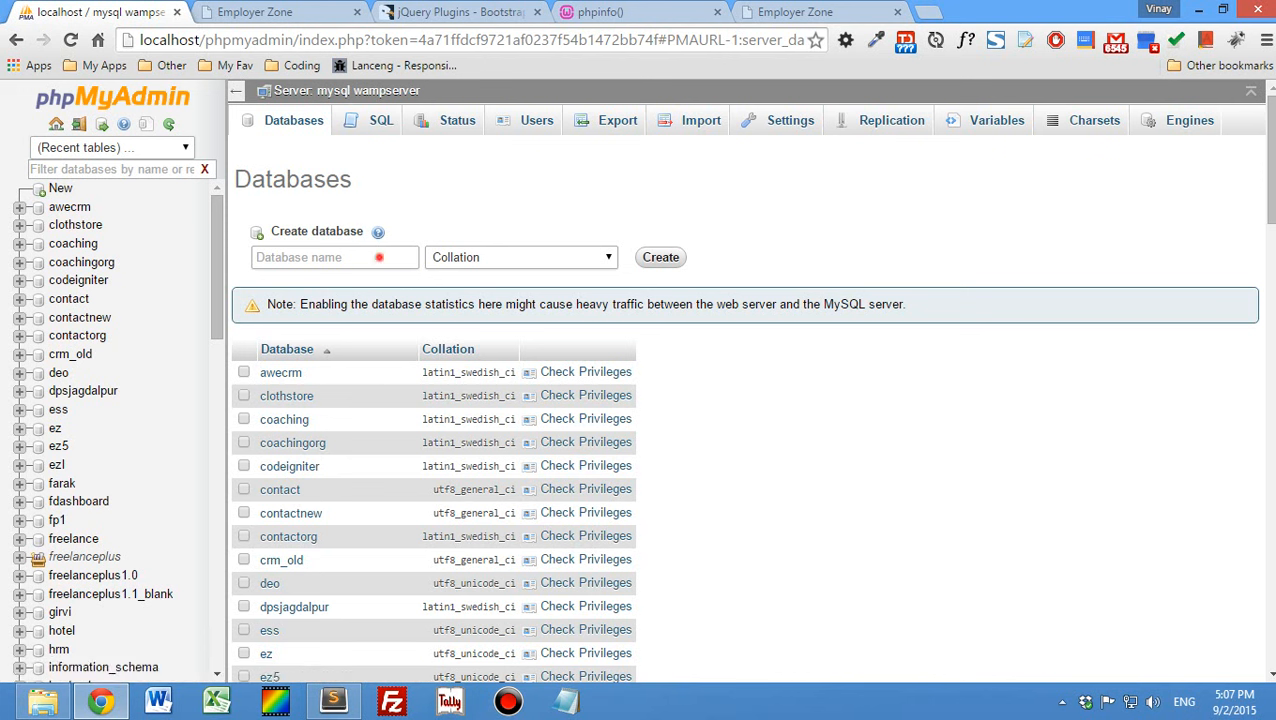
- Create a new database named employerzone with the utf8_unicode_ci collation
click(379, 257)
text(empl)
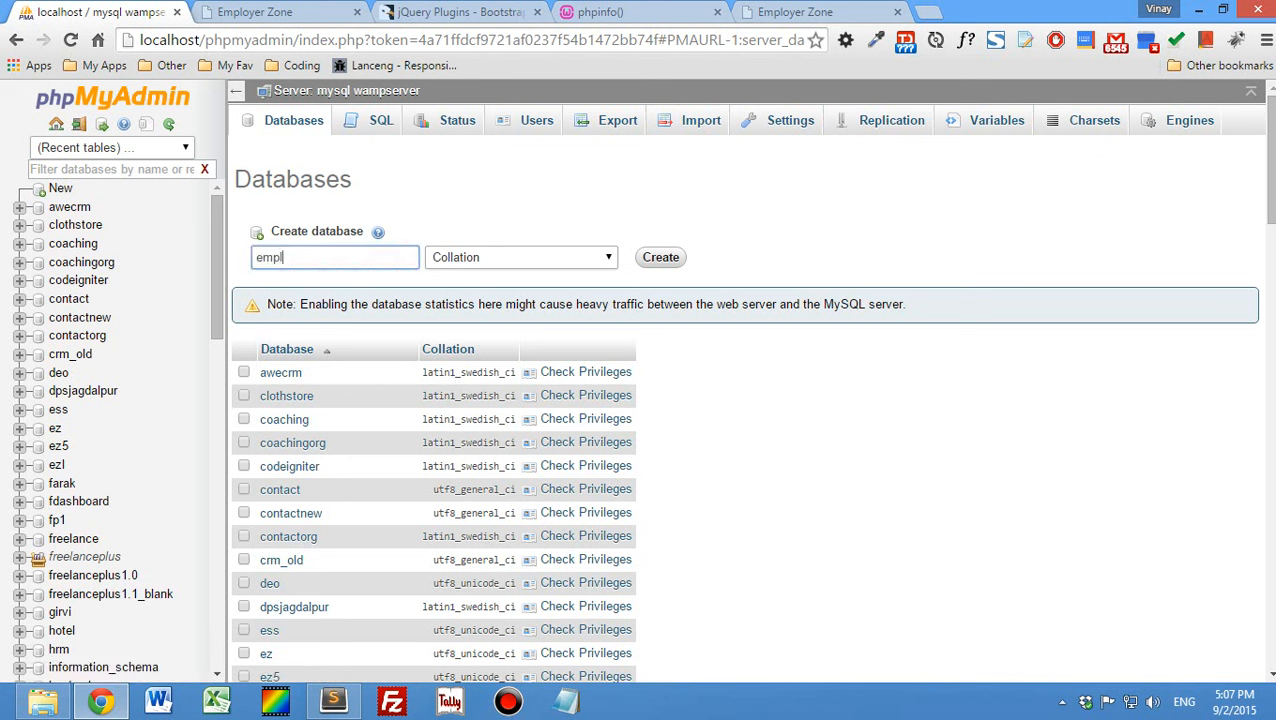
text(oyerzone)
click(540, 257)
scroll(500, 378, down, 15)
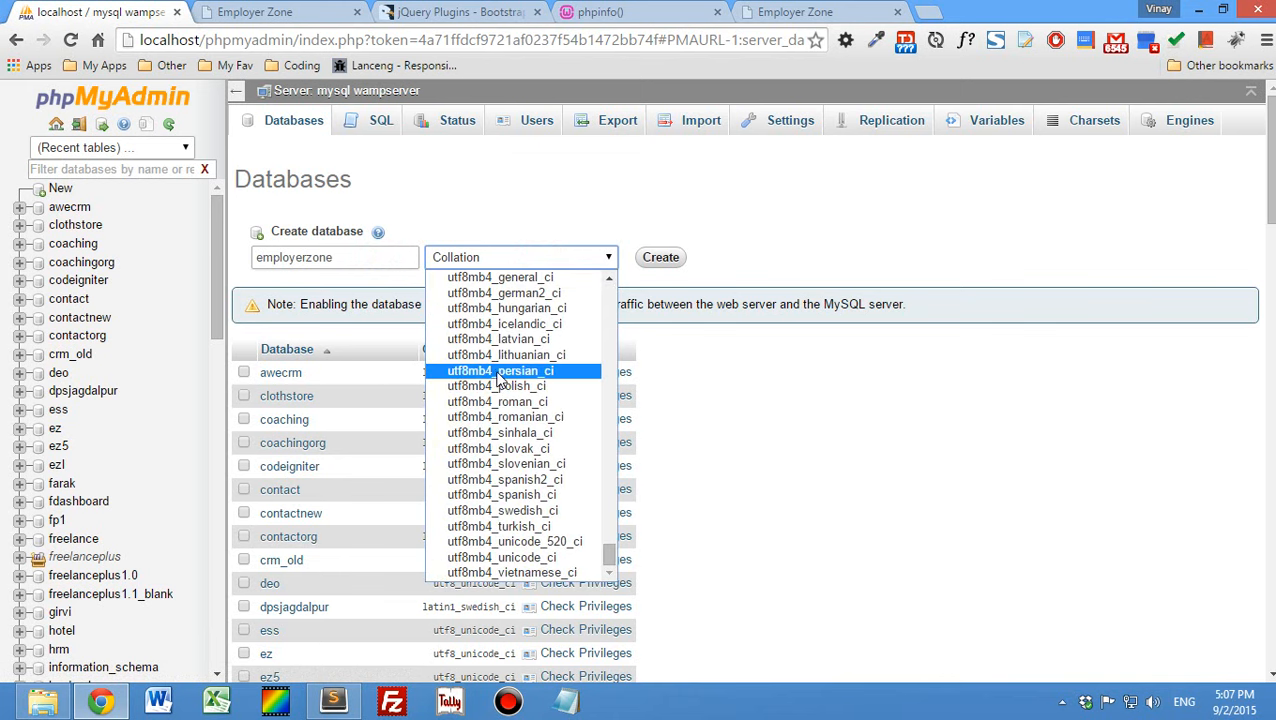
scroll(500, 378, up, 5)
scroll(500, 378, down, 5)
scroll(500, 378, up, 8)
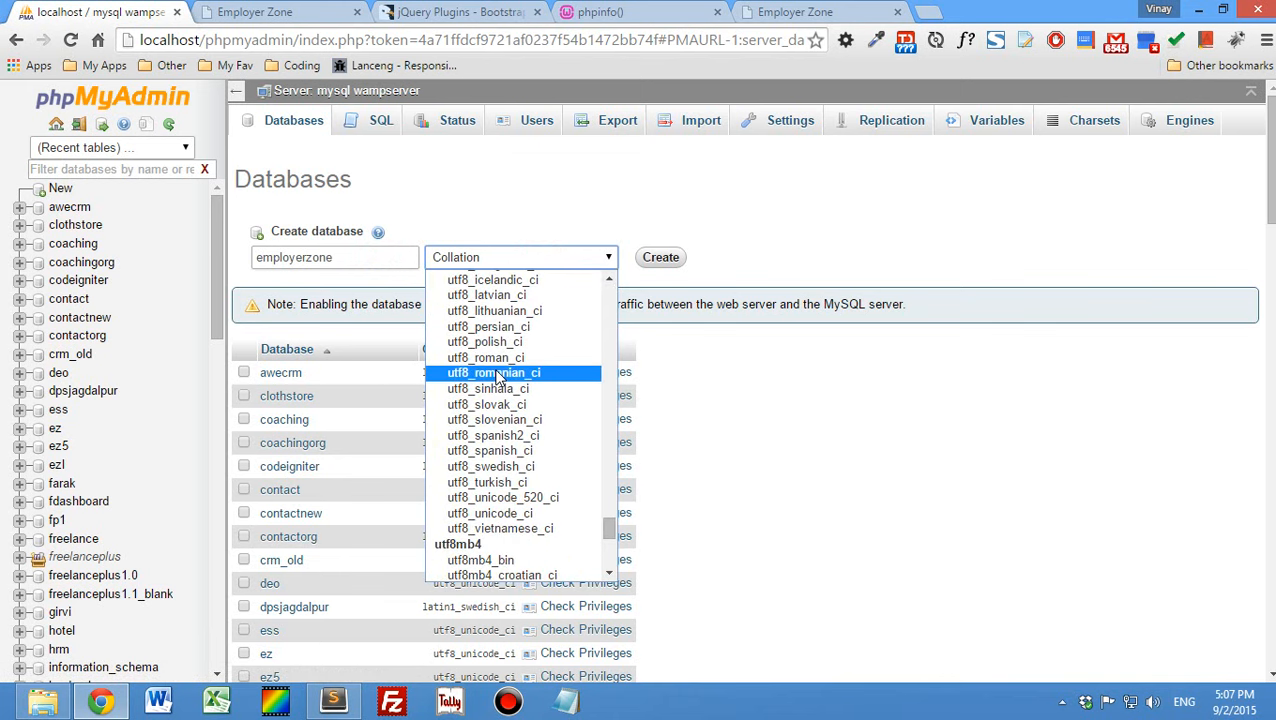
click(480, 513)
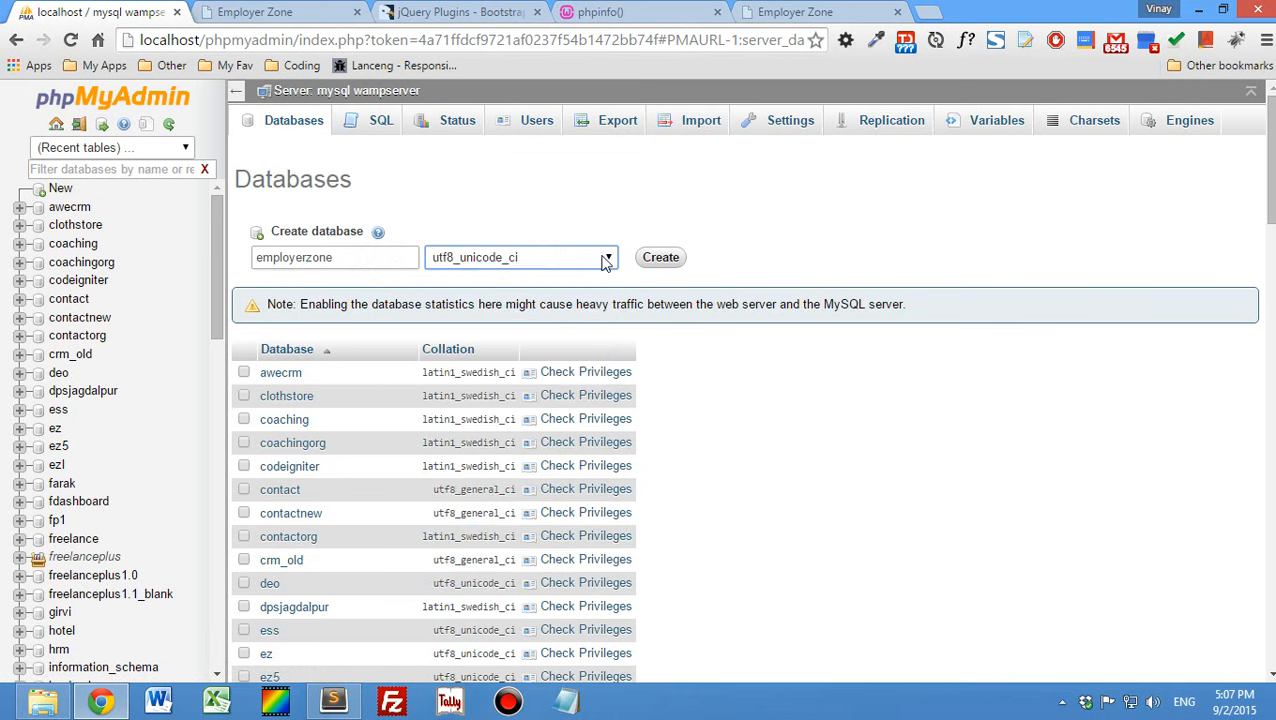
click(661, 258)
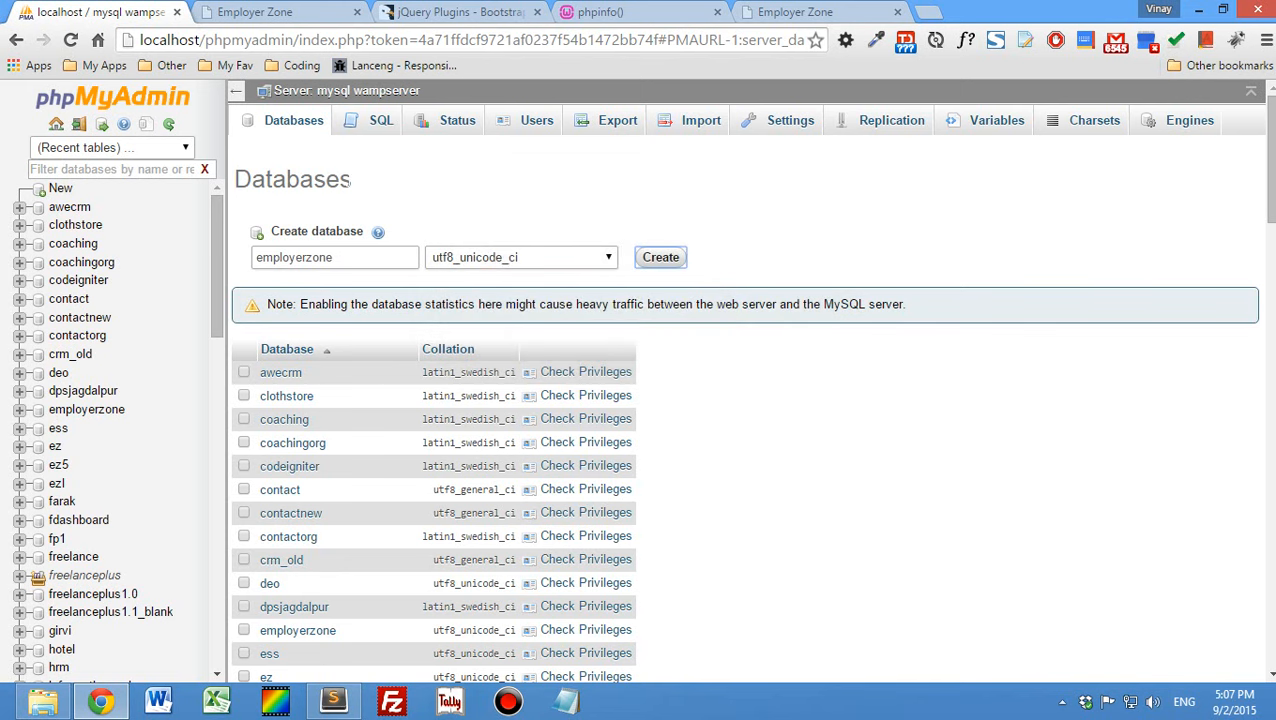
- Copy the database name employerzone into the MySQL database field of the Install Application form
double_click(350, 259)
key(ctrl+c)
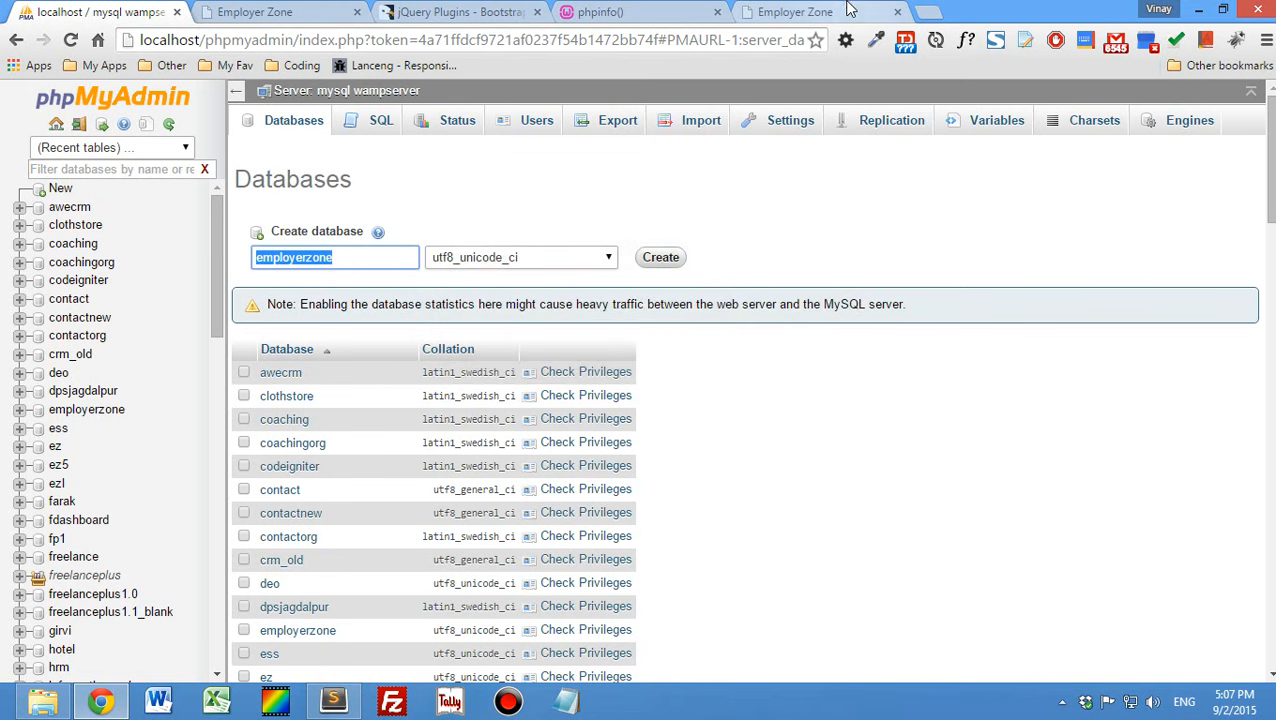
click(843, 12)
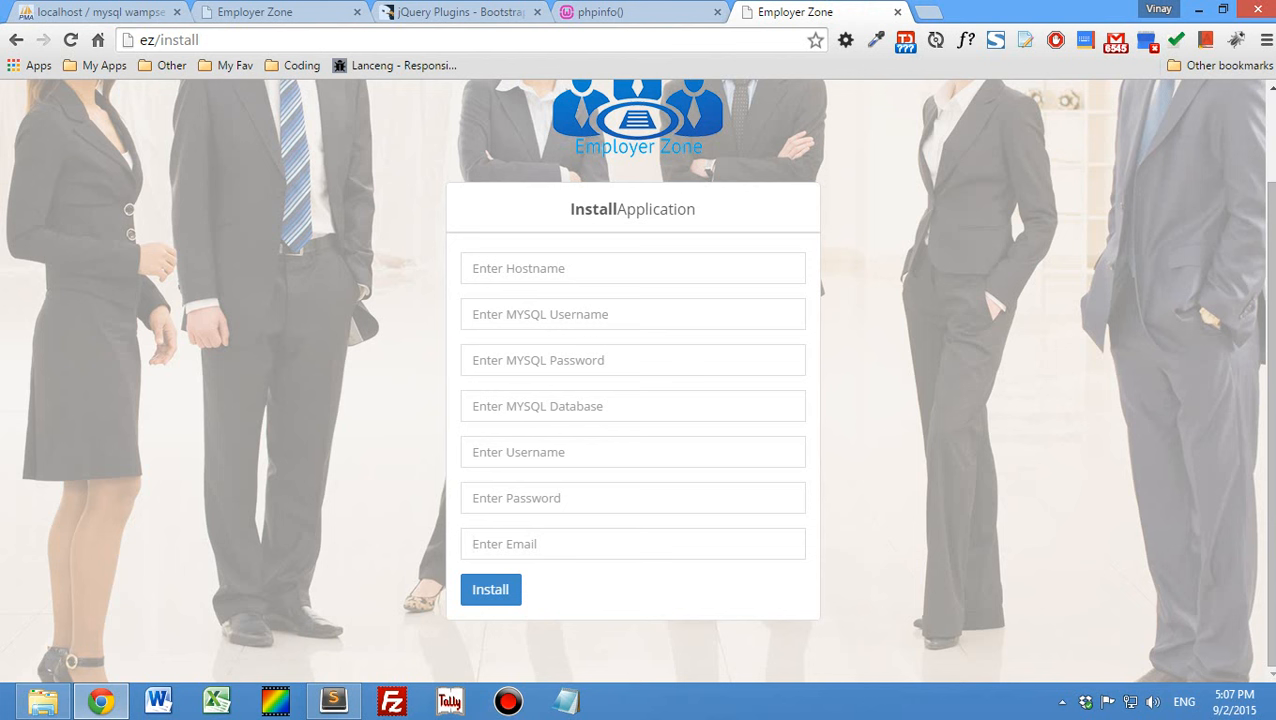
click(547, 407)
key(ctrl+v)
- Fill in the install form's hostname as localhost, the MySQL username as root, and the MySQL password
click(553, 268)
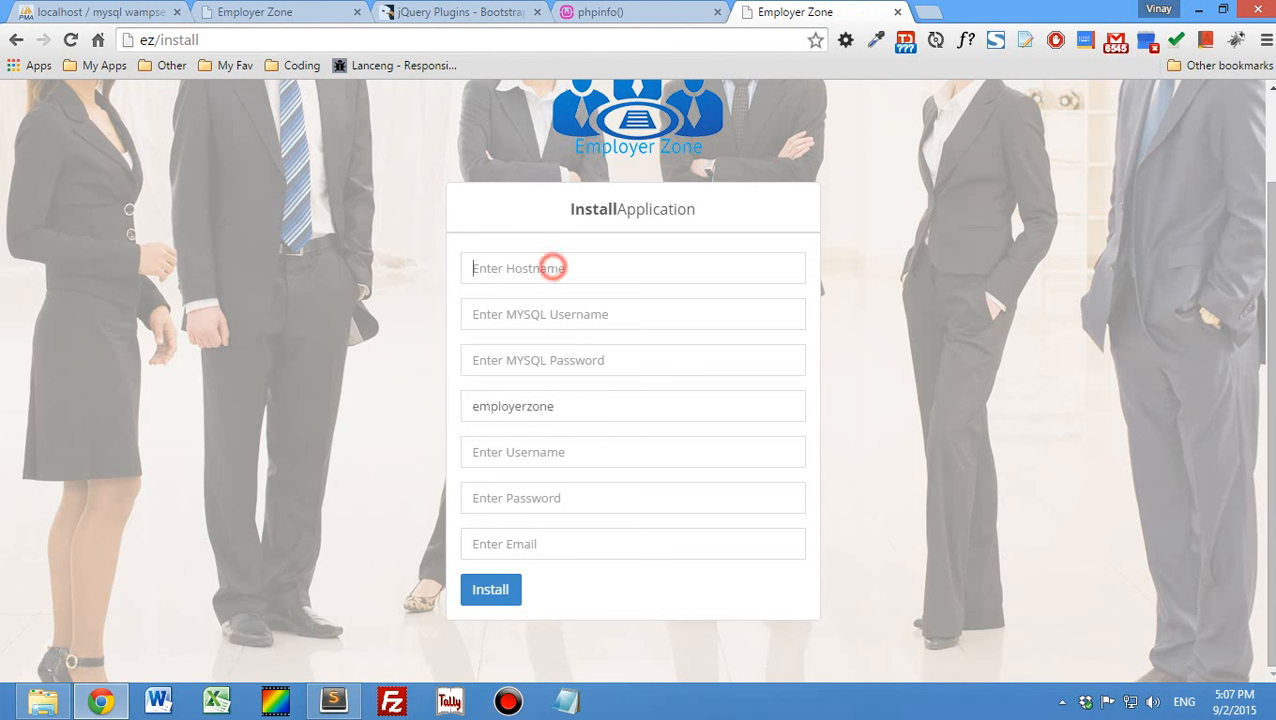
text(localhost)
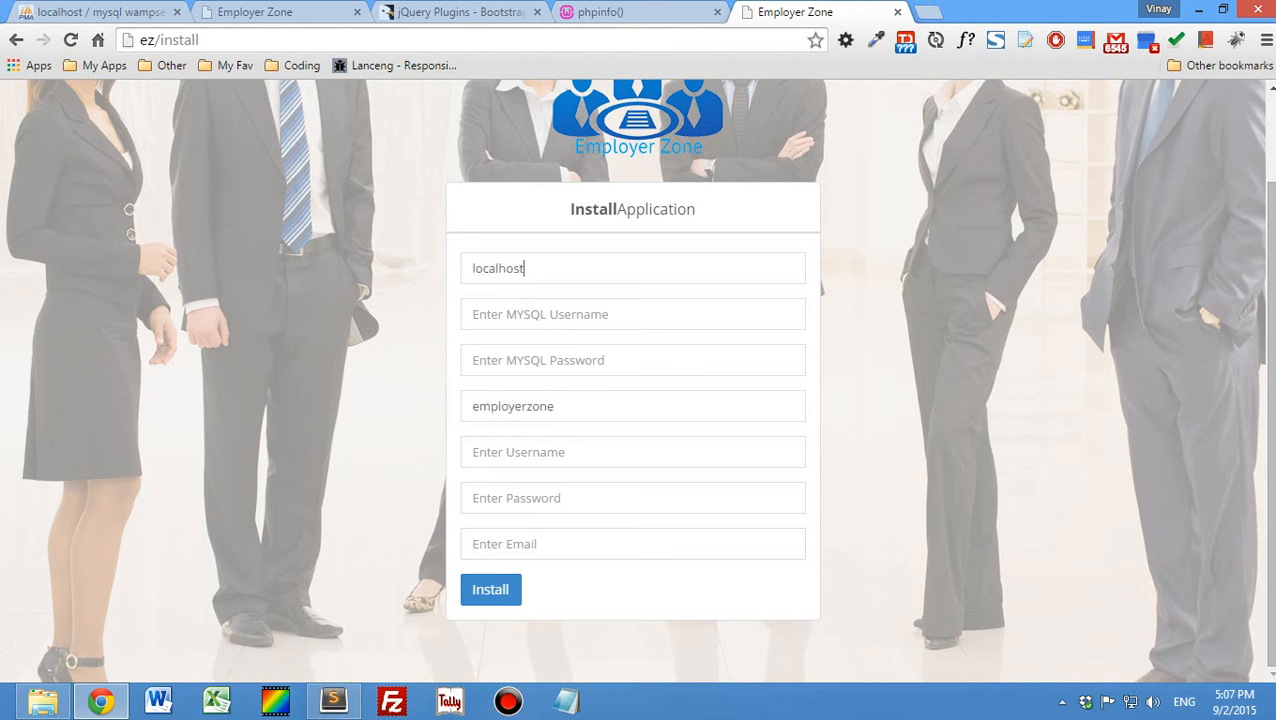
text(root)
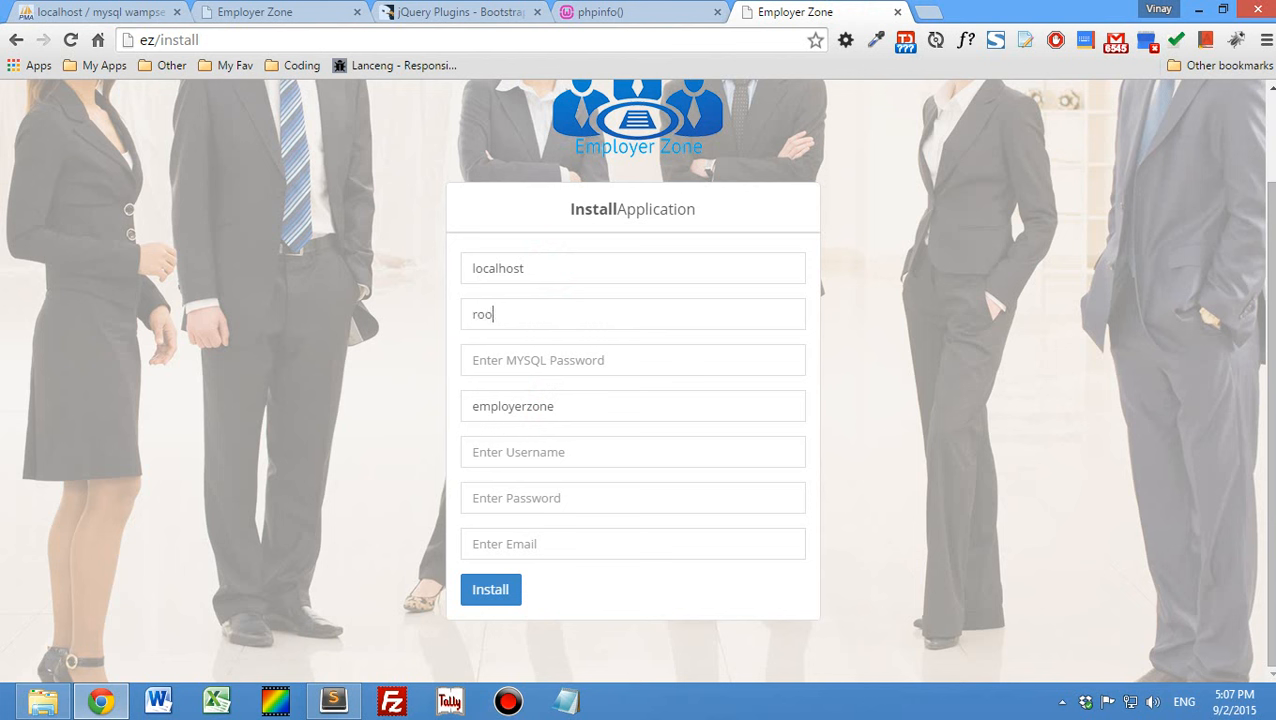
key(Tab)
text(****)
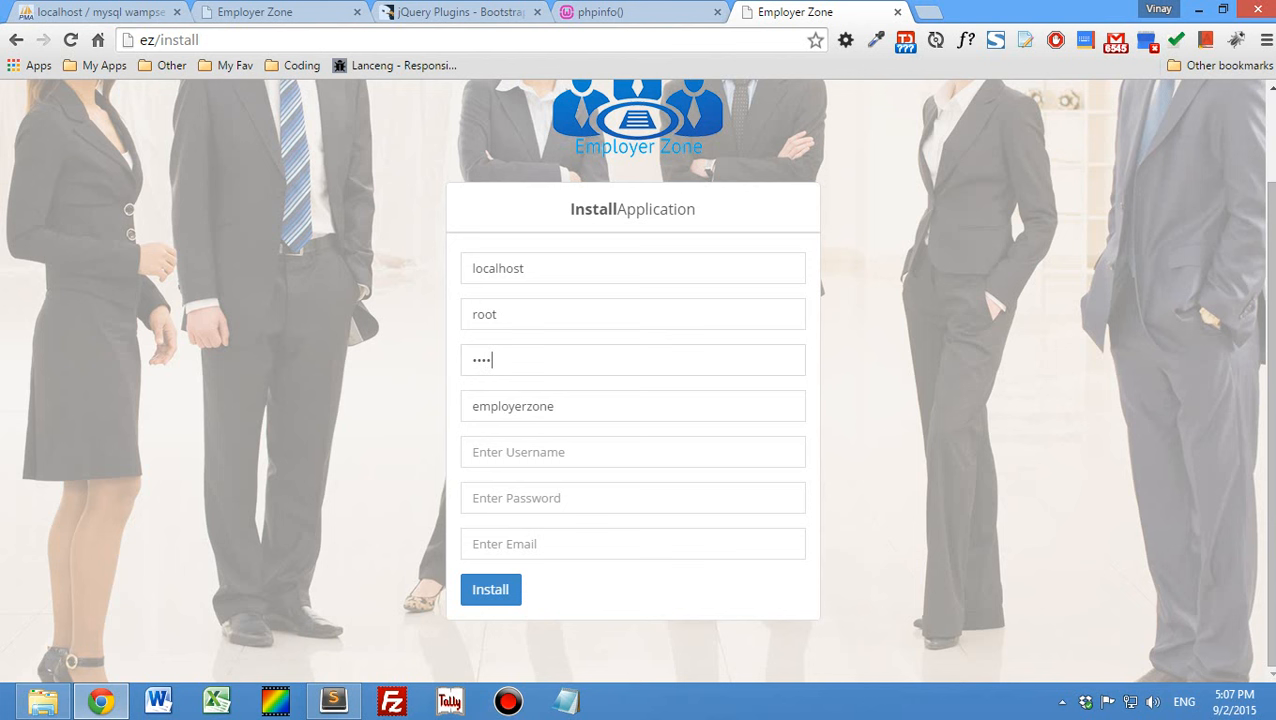
- Enter admin as the application's username and fill in the application account's password
key(Tab)
key(Tab)
text(admin)
key(Tab)
text(admin)
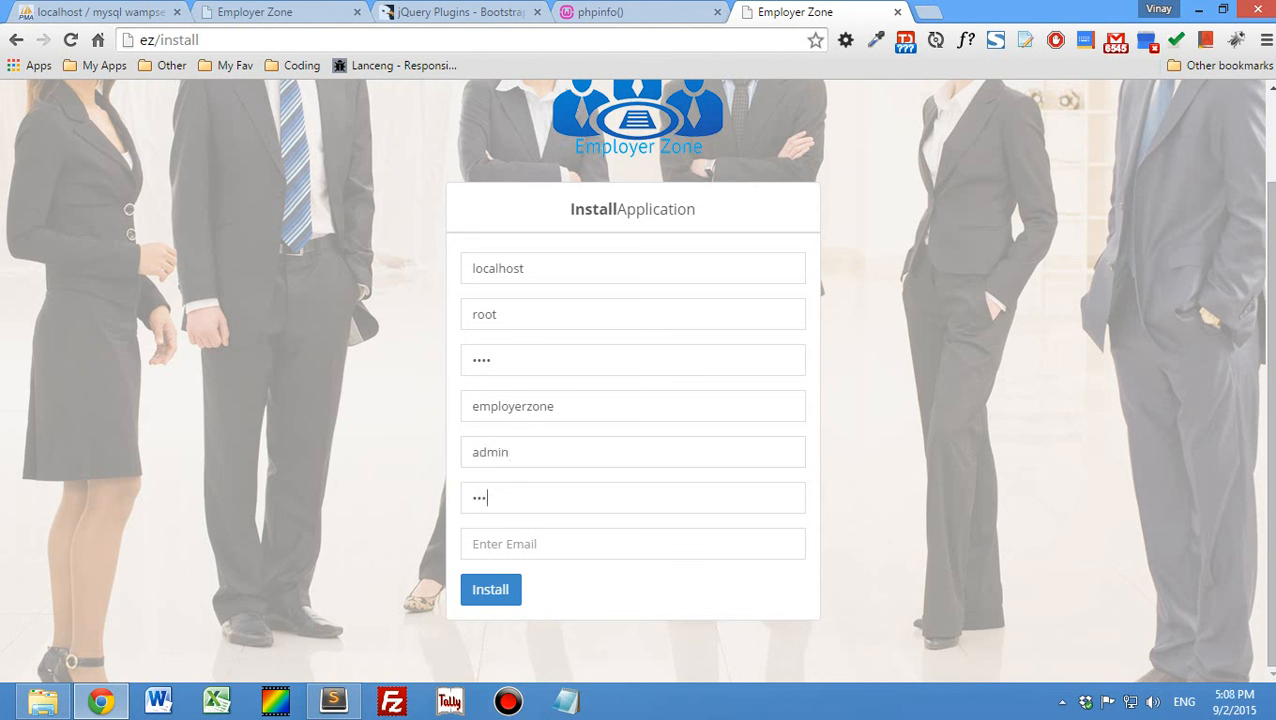
- Fill in the support e-mail address from the suggested entry and run the installation
key(Tab)
text(support)
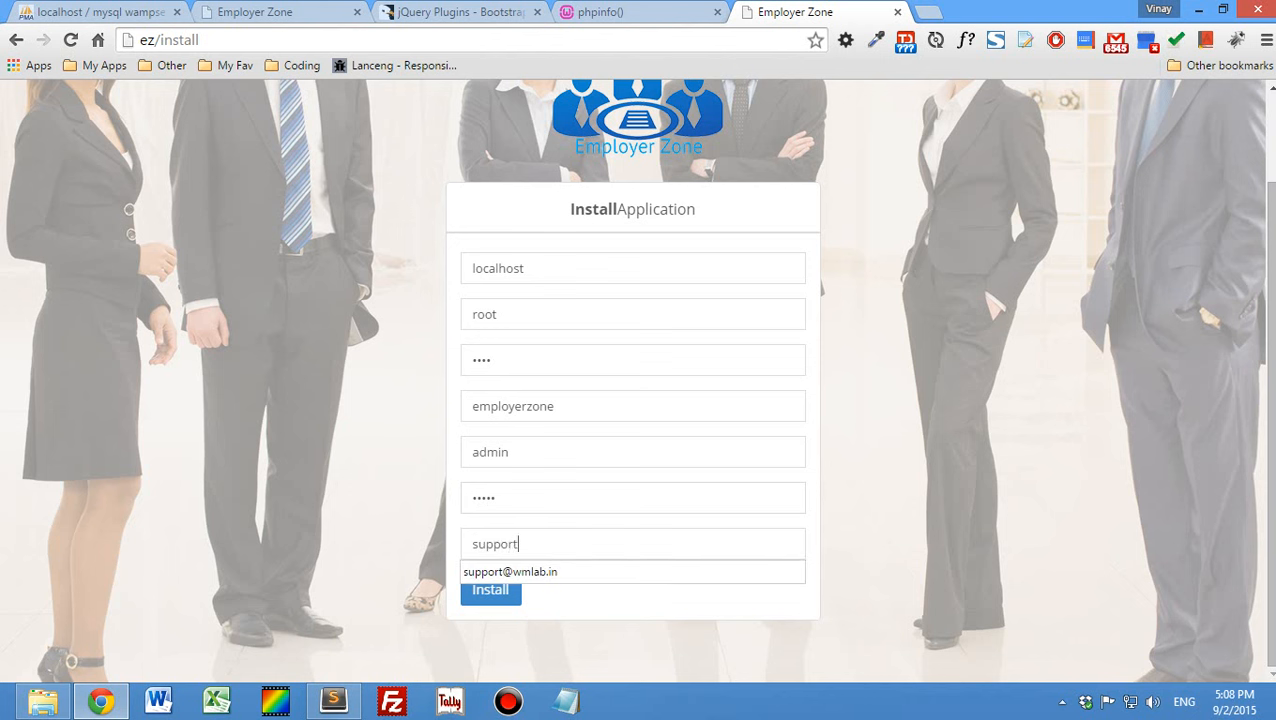
key(Down)
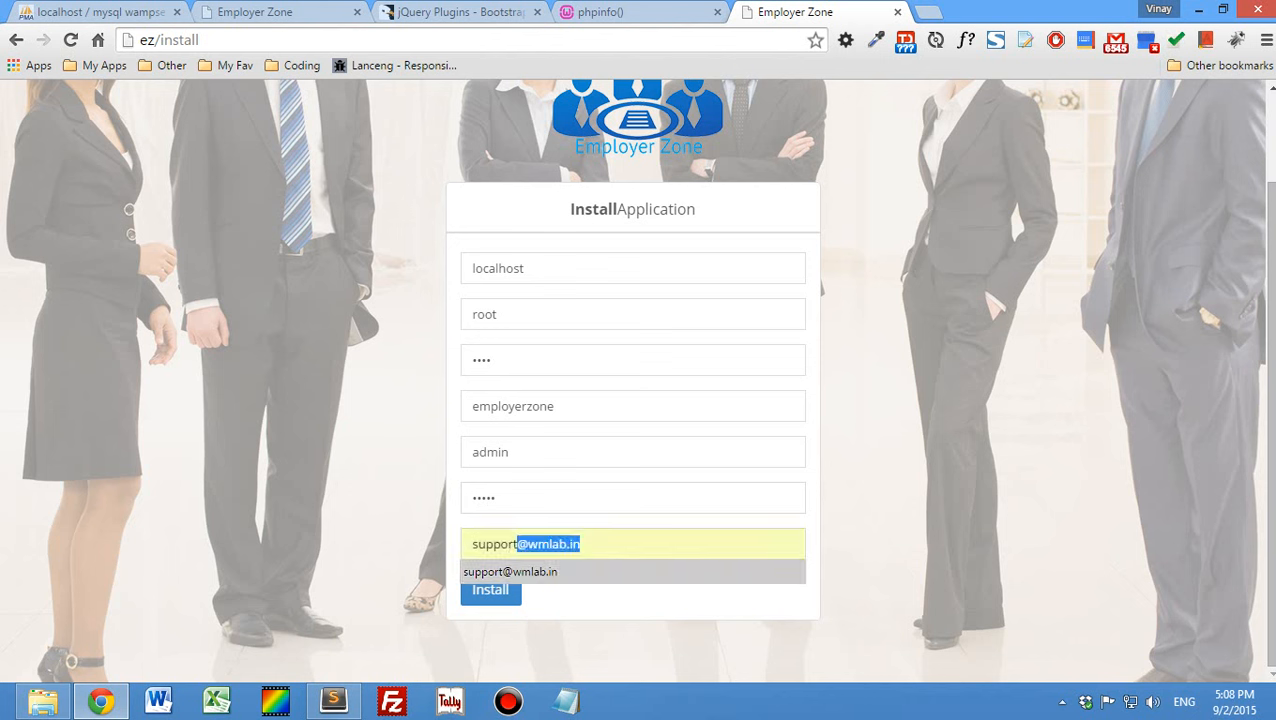
key(Return)
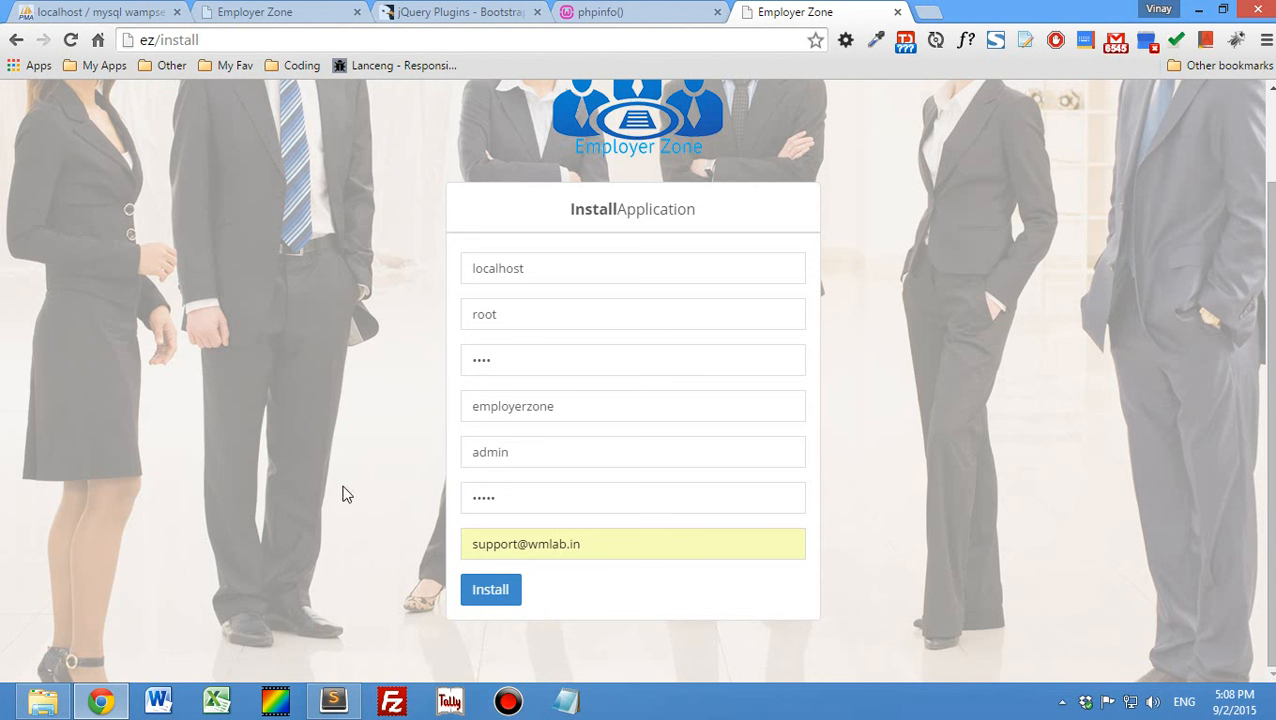
click(483, 591)
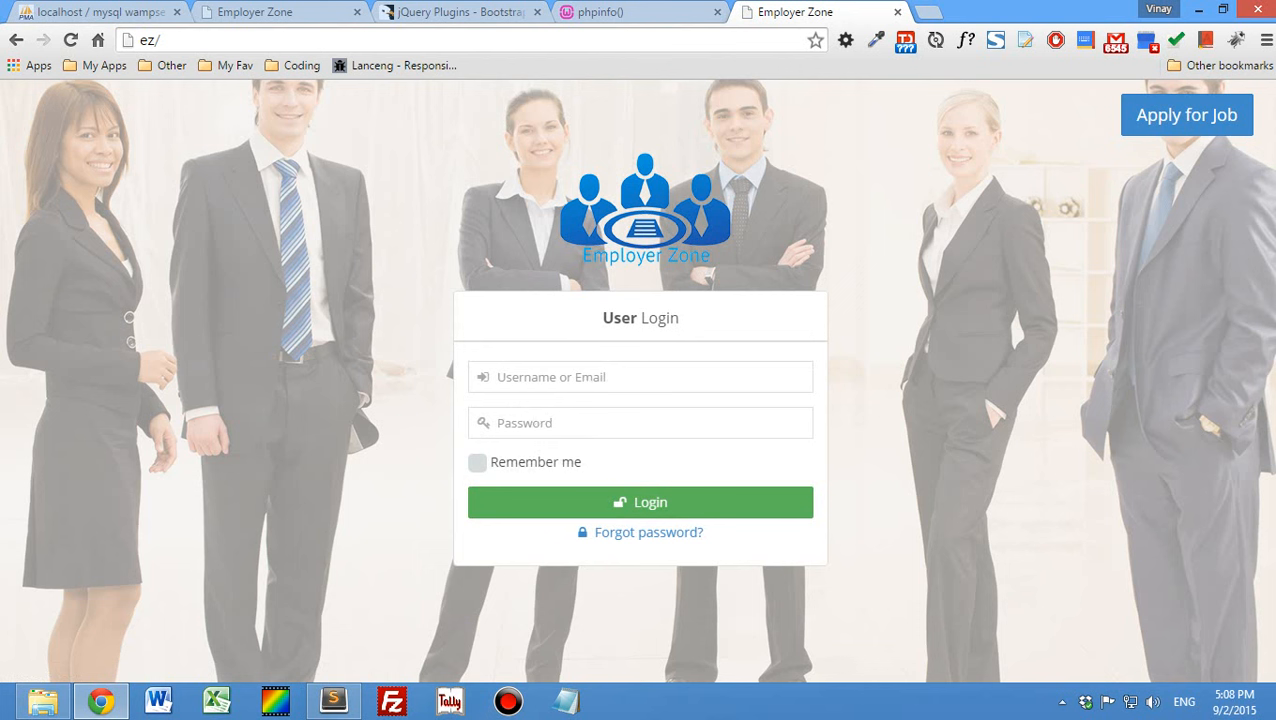
- Log in to Employer Zone as admin with the account password and dismiss the browser's offer to save it
click(585, 384)
text(admin)
key(Tab)
text(admin)
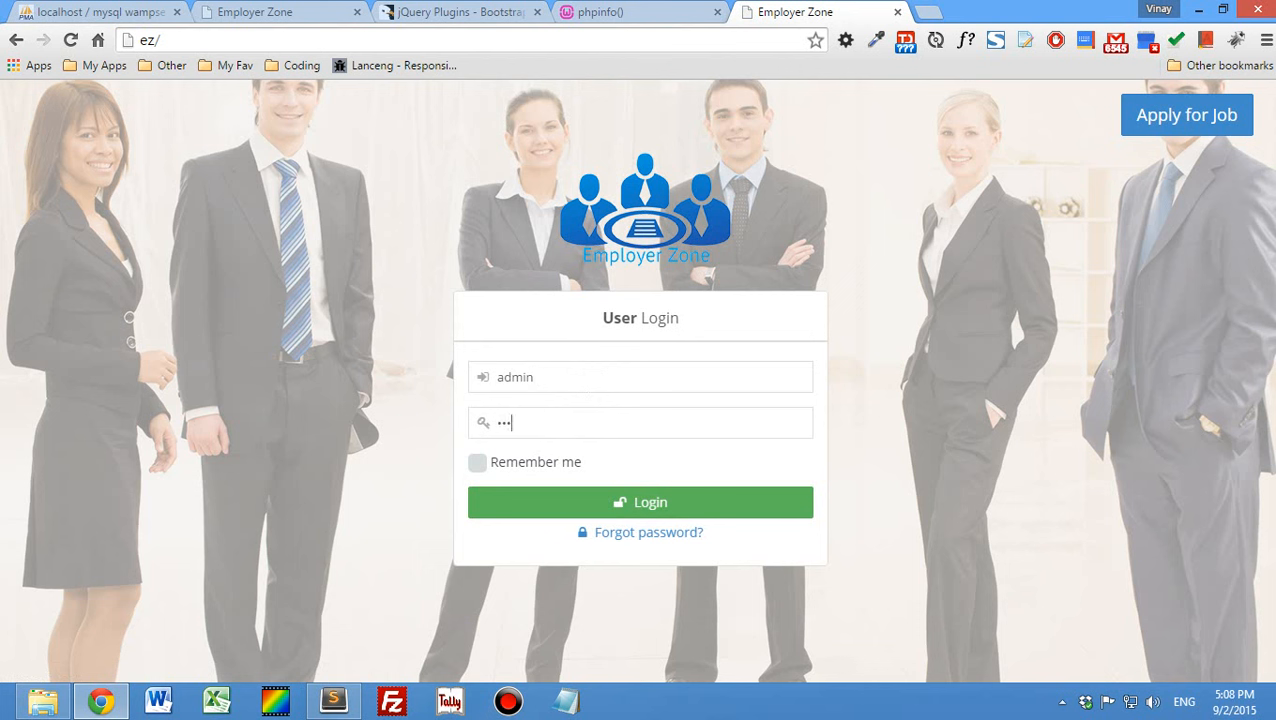
click(533, 507)
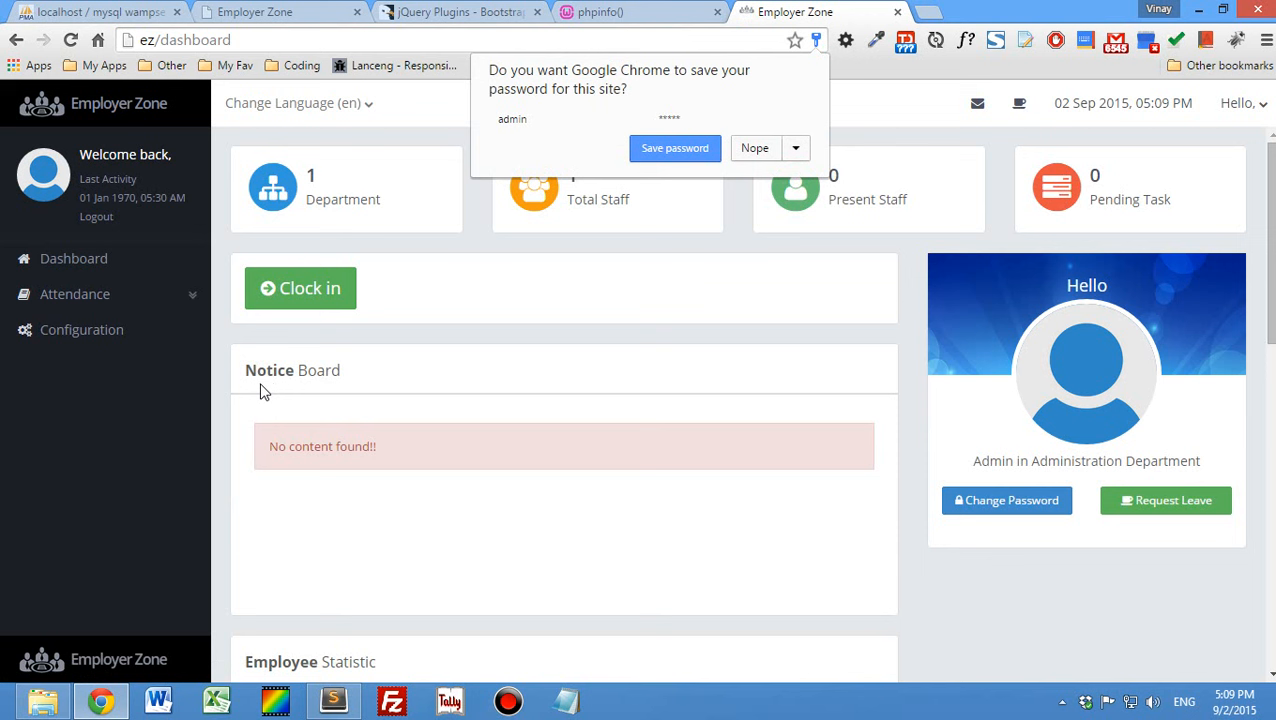
click(212, 344)
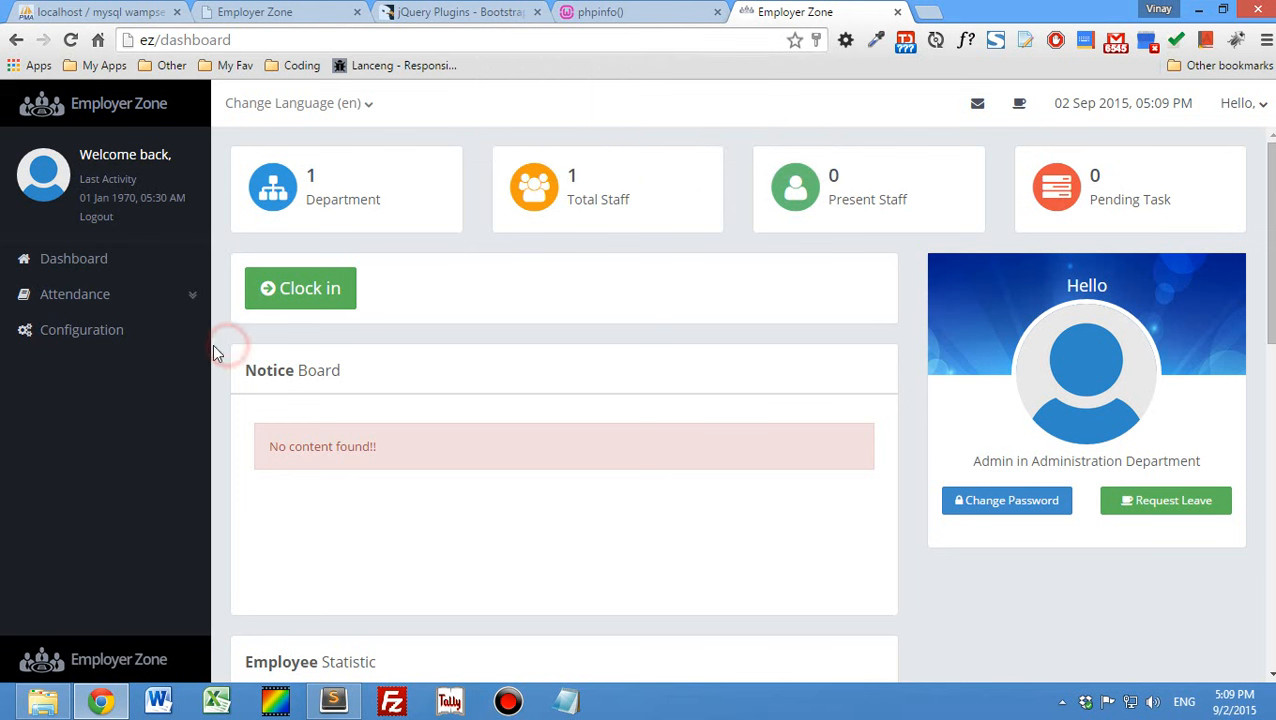
- Open the application's configuration page and display its Permission settings
click(95, 296)
click(94, 292)
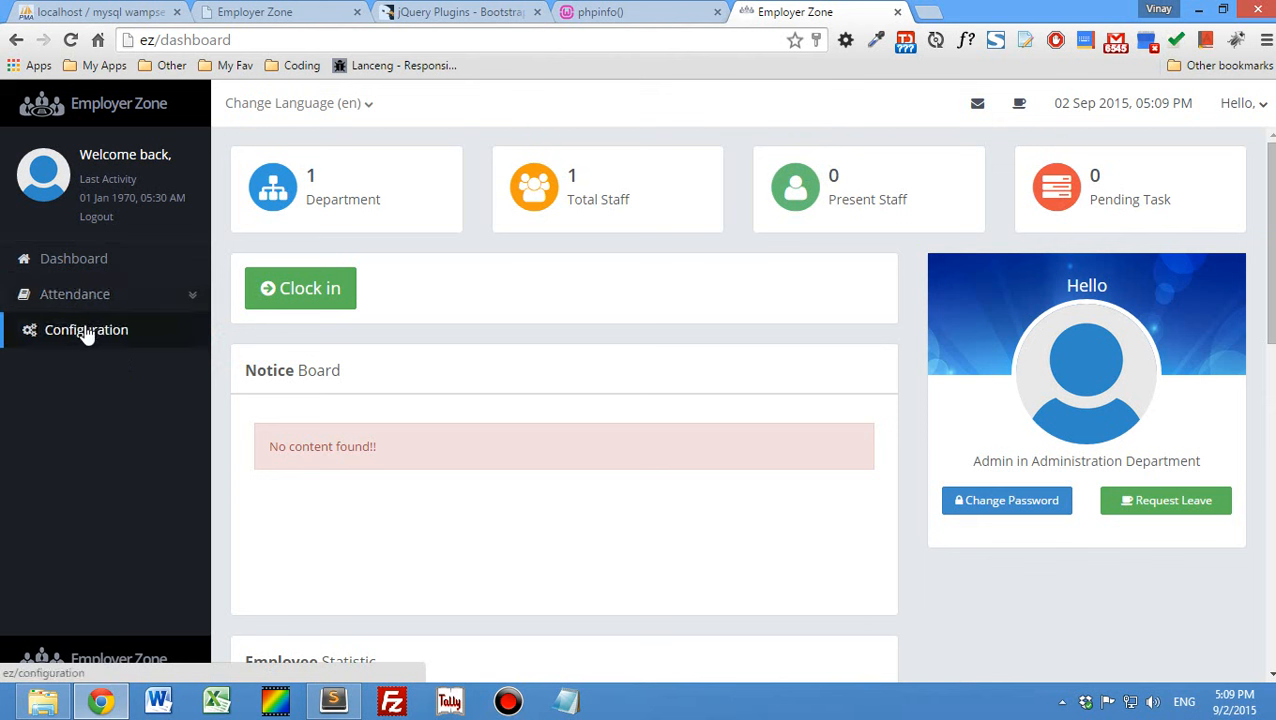
click(87, 335)
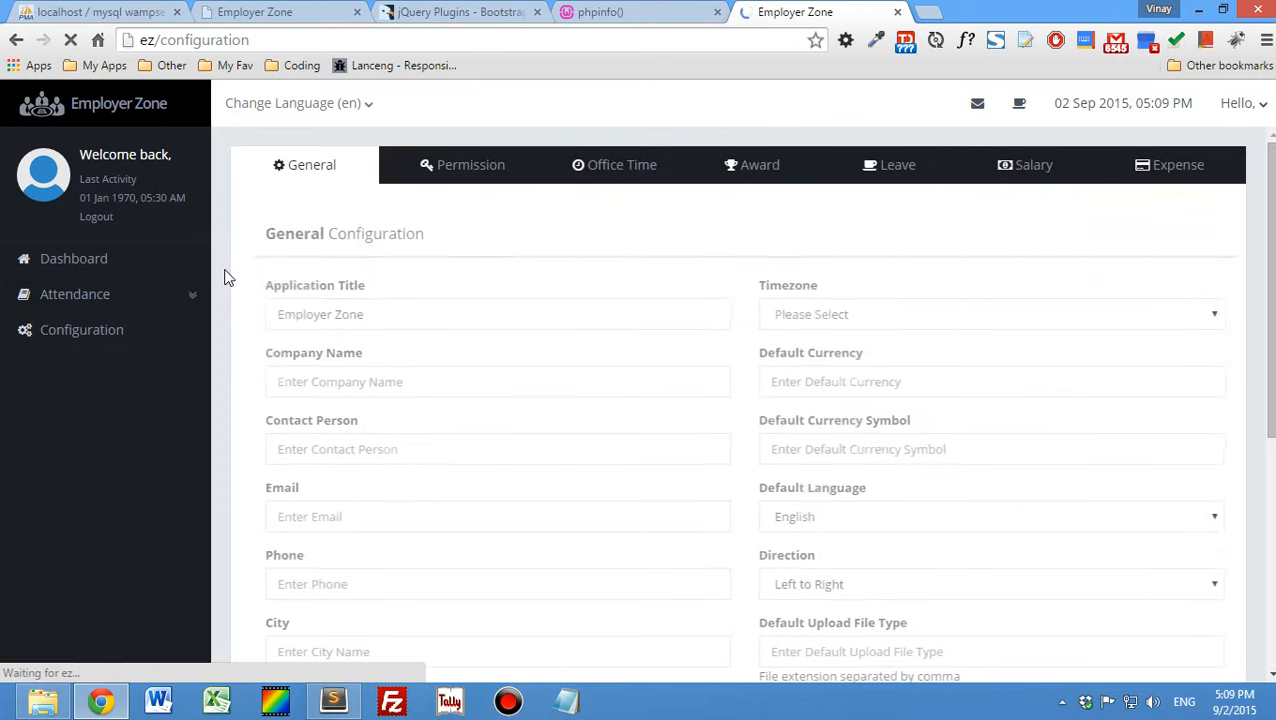
click(433, 175)
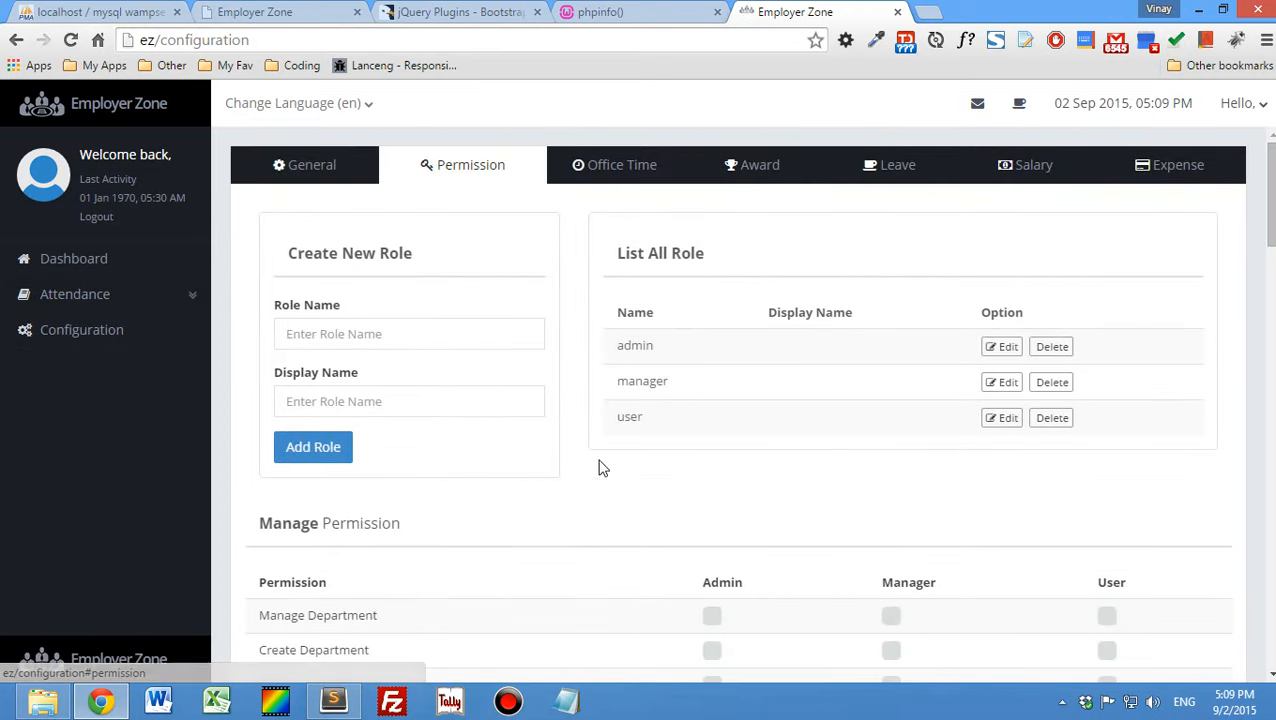
- Grant the Admin role the Manage, Create, Edit and Delete Department permissions
scroll(622, 511, down, 2)
click(711, 428)
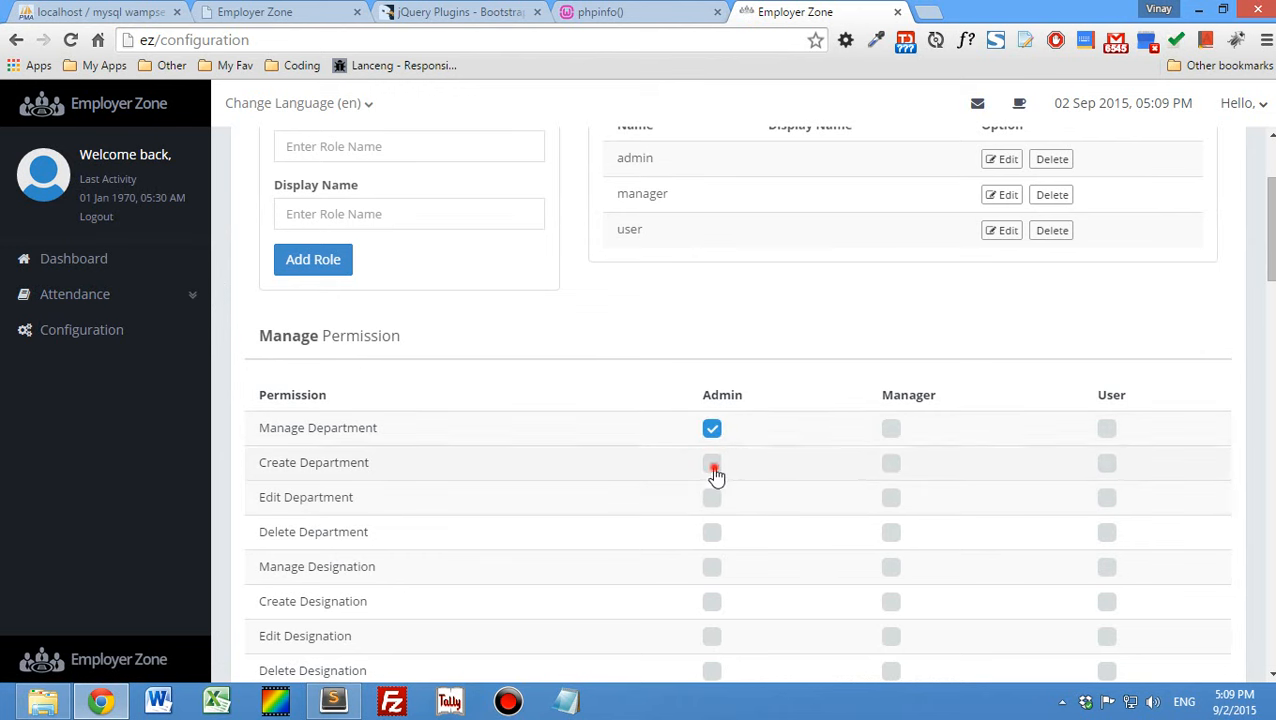
click(711, 462)
click(711, 497)
scroll(719, 423, down, 2)
click(711, 344)
- Grant the Admin role the Manage, Create, Edit and Delete Designation permissions
click(711, 379)
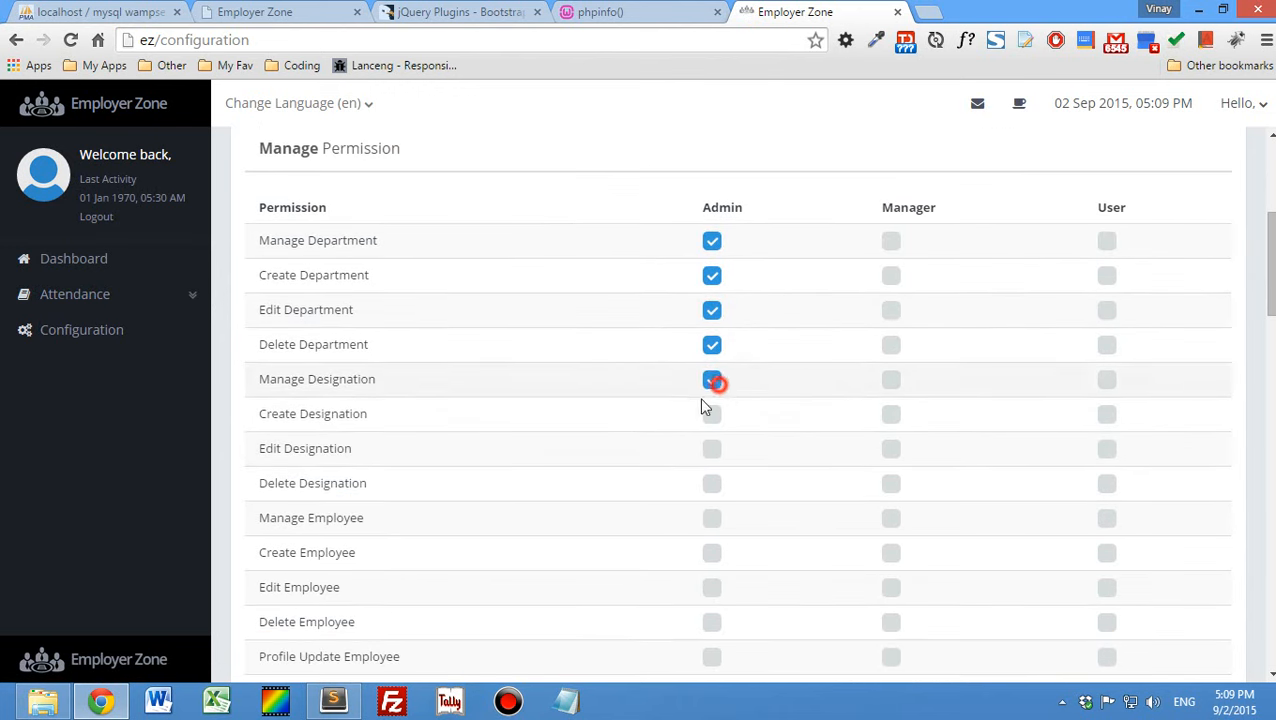
scroll(700, 400, down, 1)
click(712, 320)
click(711, 356)
click(711, 389)
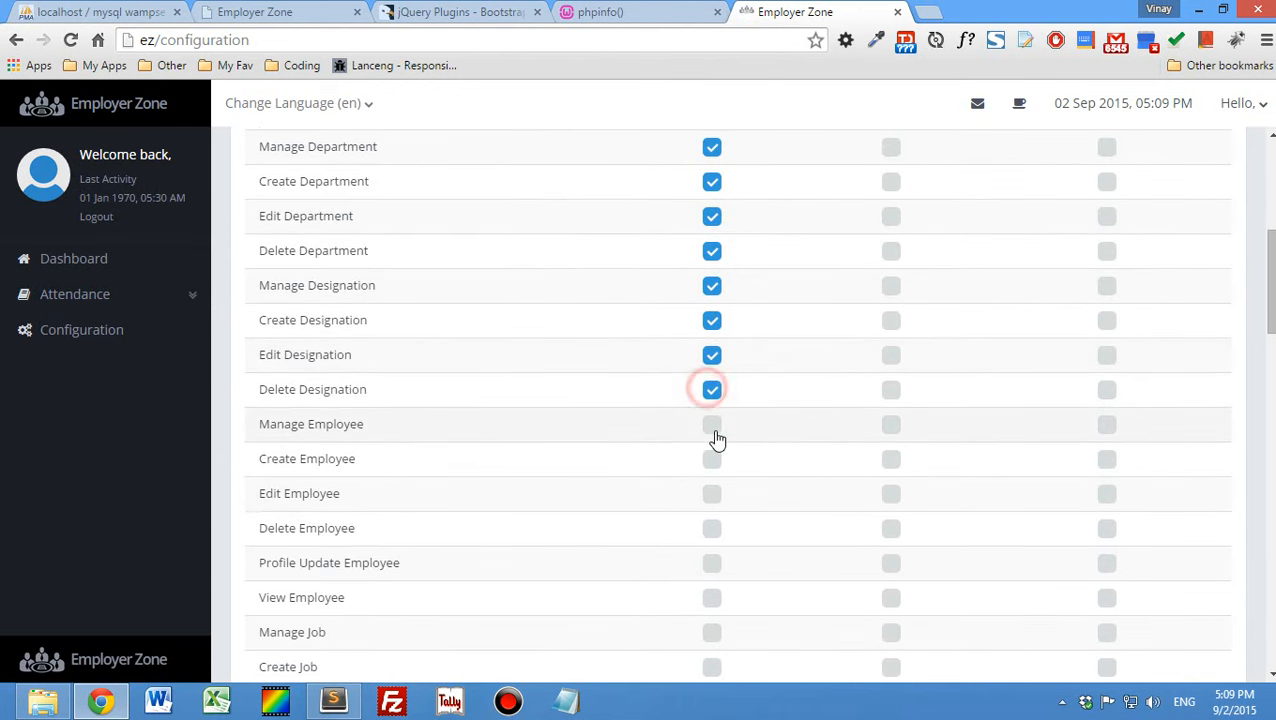
- Grant the Admin role the Manage, Create, Edit, Delete, Profile Update and View Employee permissions
click(711, 424)
click(711, 459)
scroll(673, 437, down, 1)
click(712, 402)
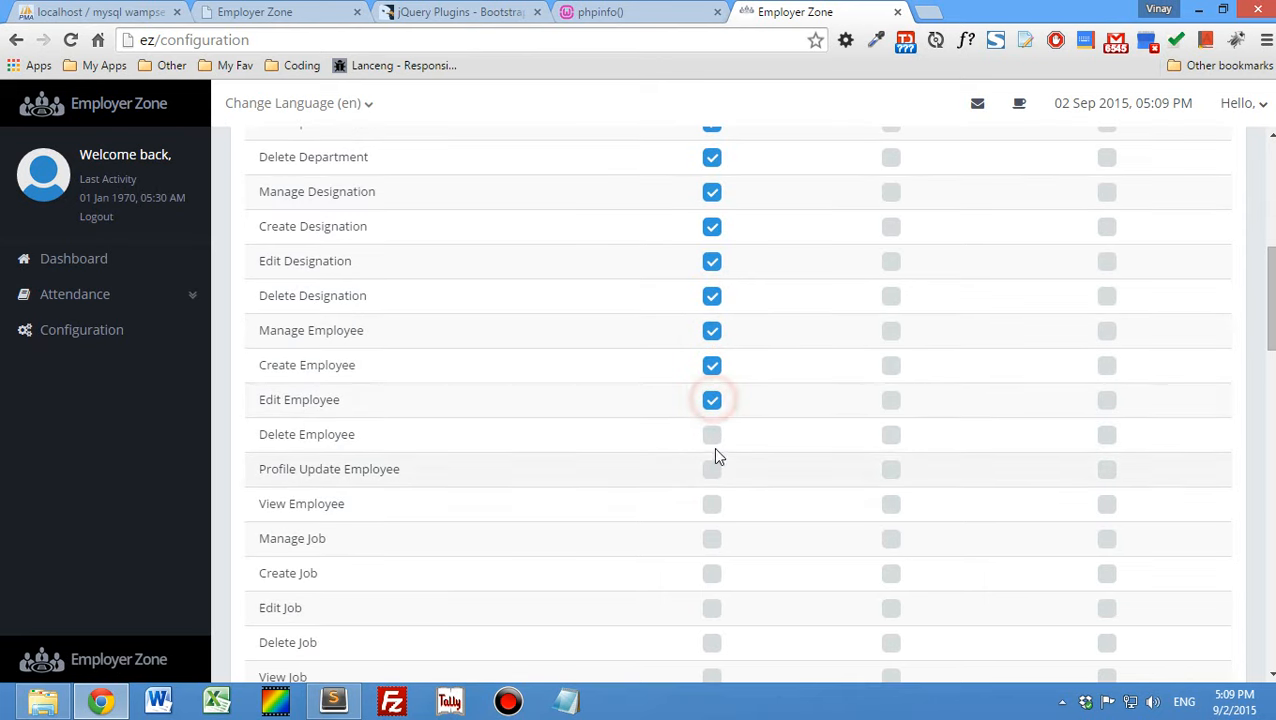
click(712, 440)
click(712, 470)
scroll(667, 449, down, 1)
click(711, 410)
- Grant the Admin role the Manage, Create, Edit, Delete and View Job permissions
click(711, 445)
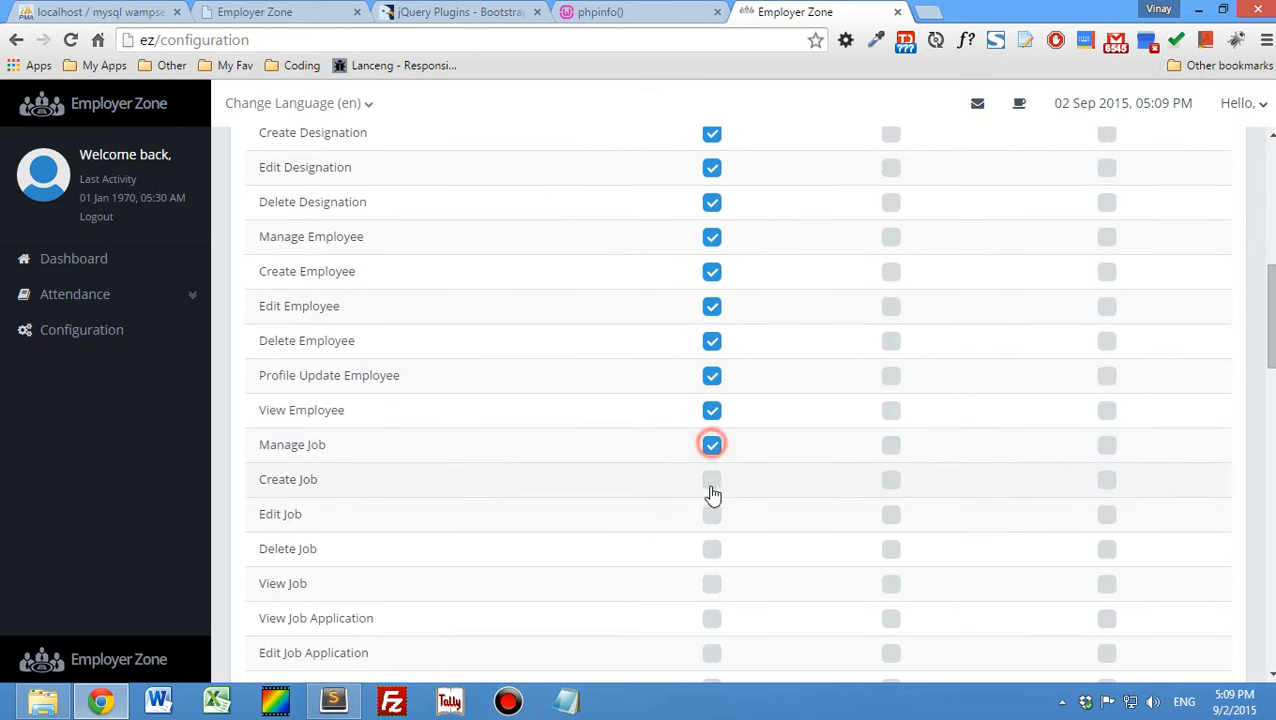
click(711, 479)
click(711, 514)
scroll(673, 440, down, 2)
click(711, 361)
click(711, 396)
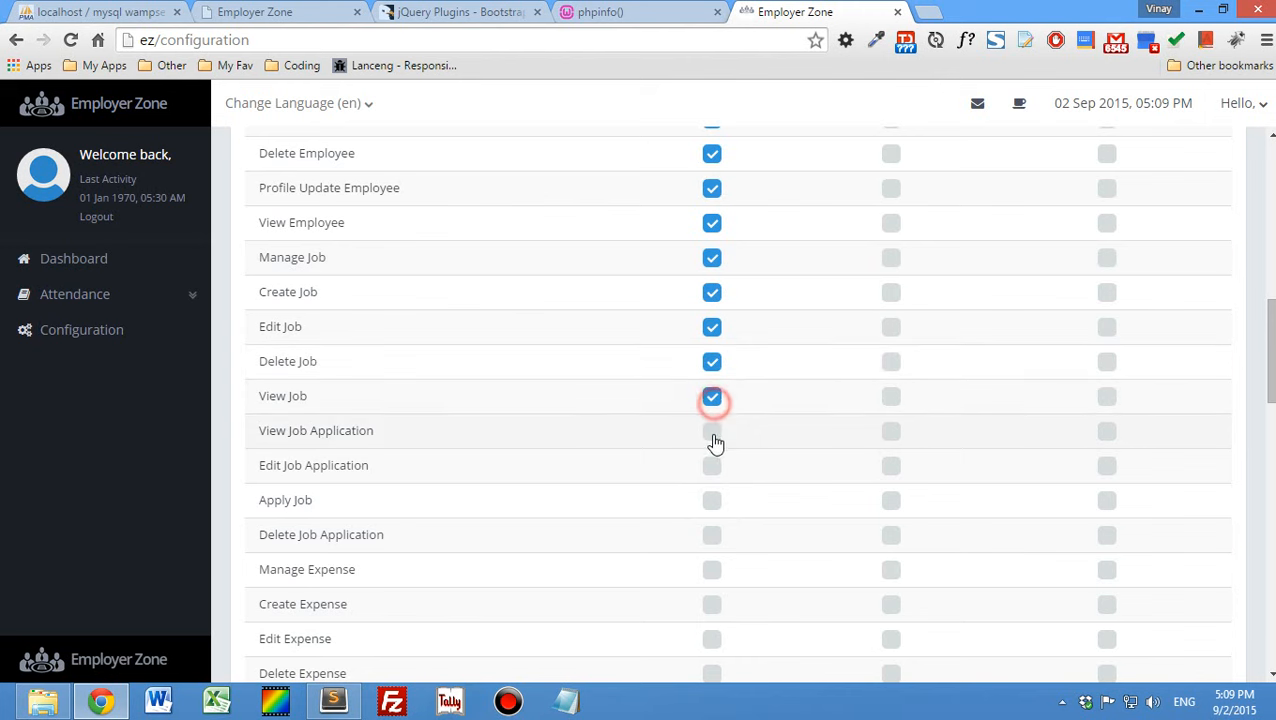
- Grant the Admin role the View, Edit and Delete Job Application permissions and the Apply Job permission
click(711, 430)
click(712, 467)
click(712, 500)
scroll(644, 447, down, 2)
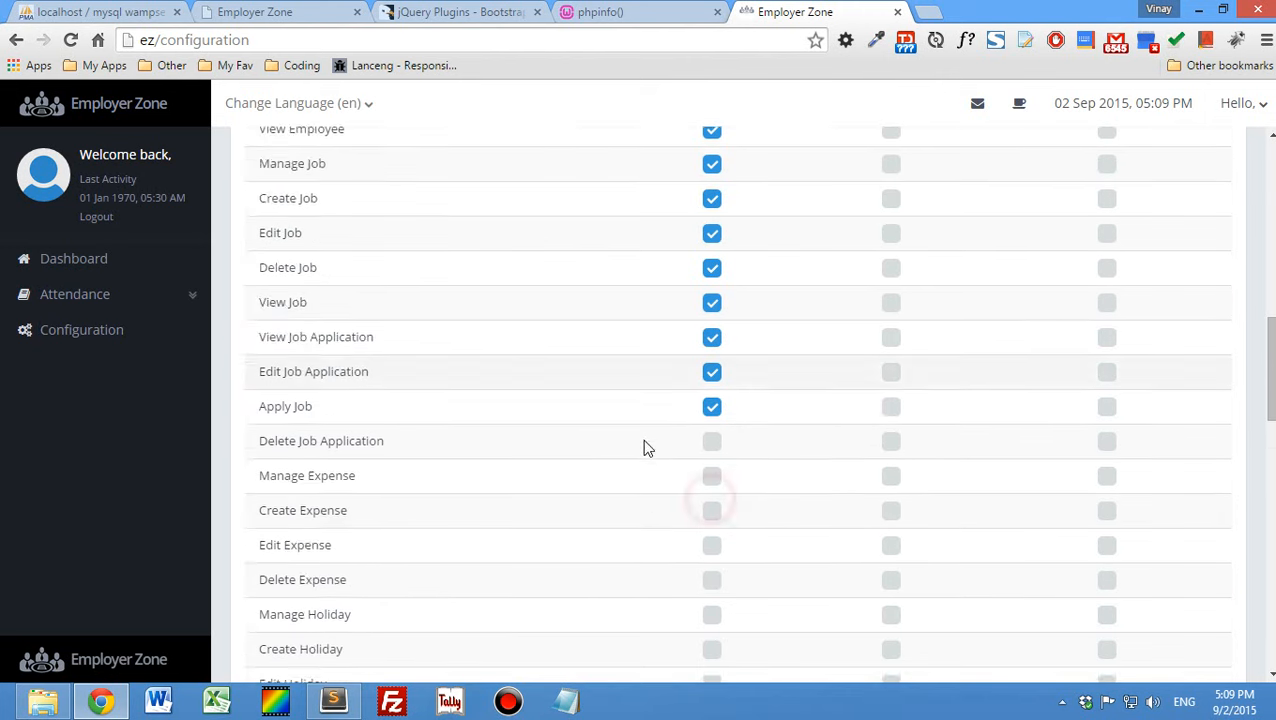
click(712, 350)
- Grant the Admin role the Manage, Create, Edit and Delete Expense permissions
click(712, 382)
click(712, 416)
click(712, 451)
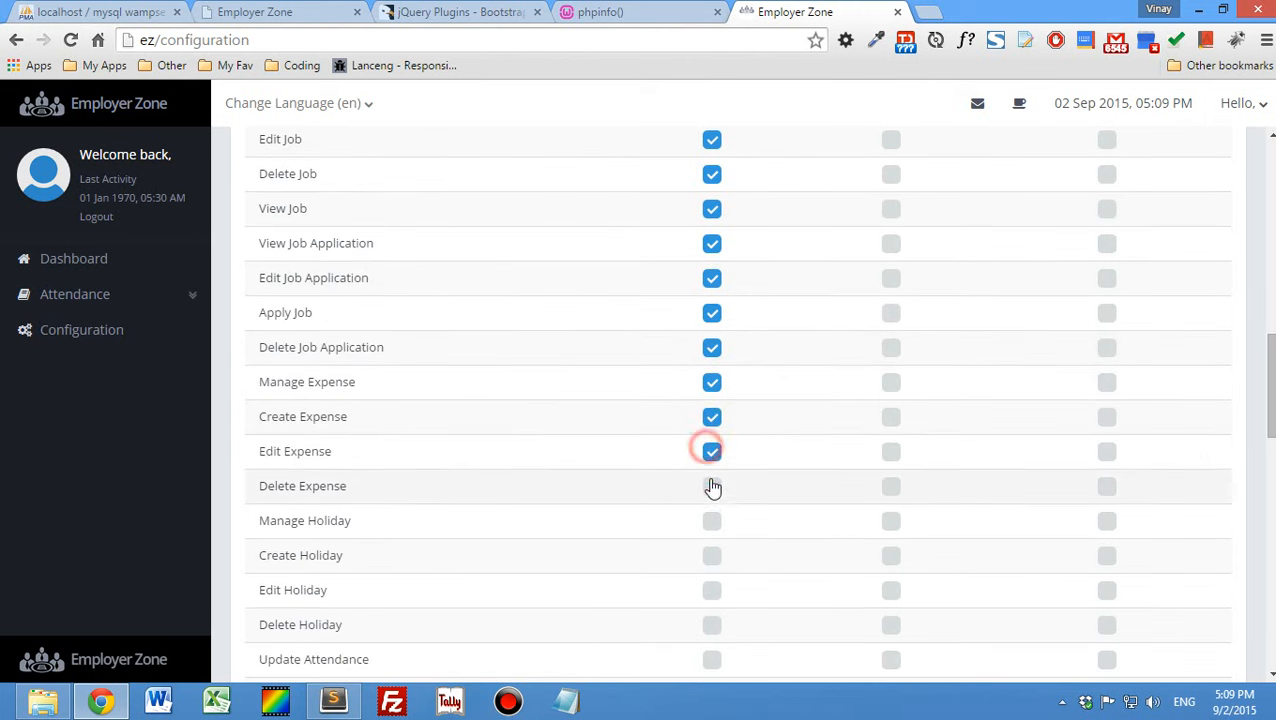
click(712, 486)
- Grant the Admin role the Manage, Create, Edit and Delete Holiday permissions
click(712, 520)
click(711, 560)
scroll(650, 400, down, 4)
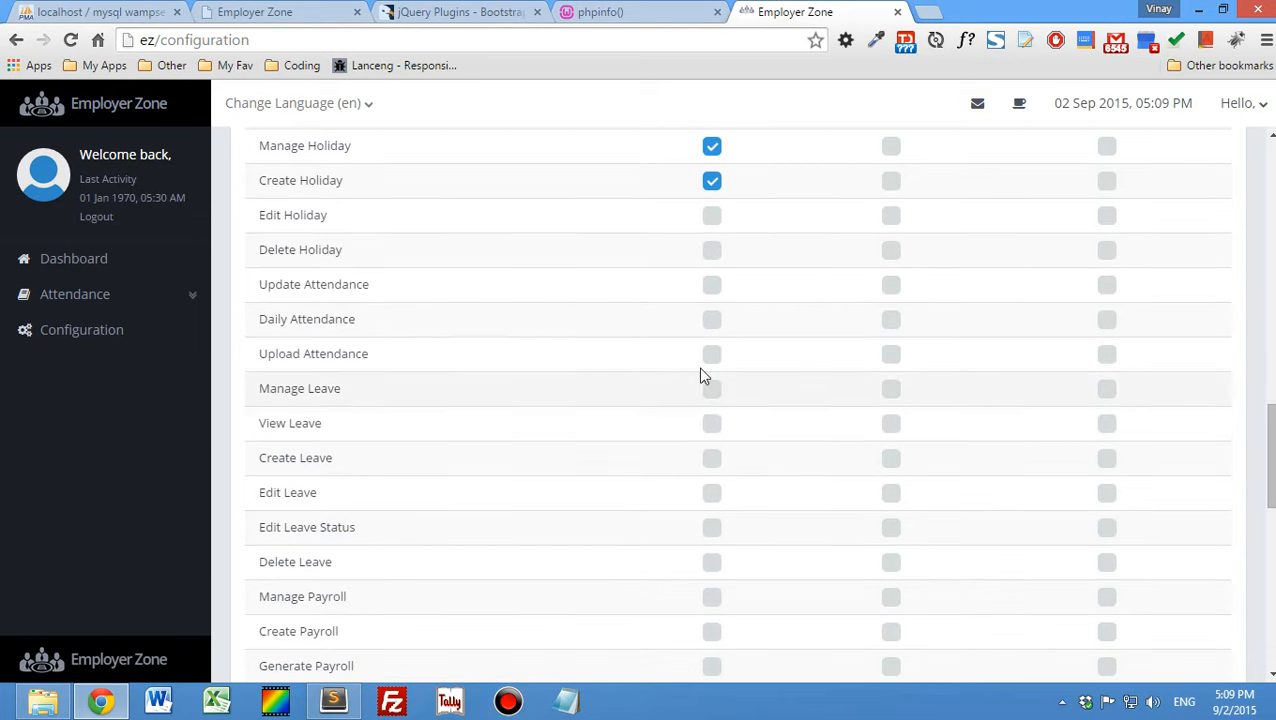
click(711, 215)
click(712, 250)
- Grant the Admin role the Update, Daily and Upload Attendance permissions
click(712, 285)
click(712, 319)
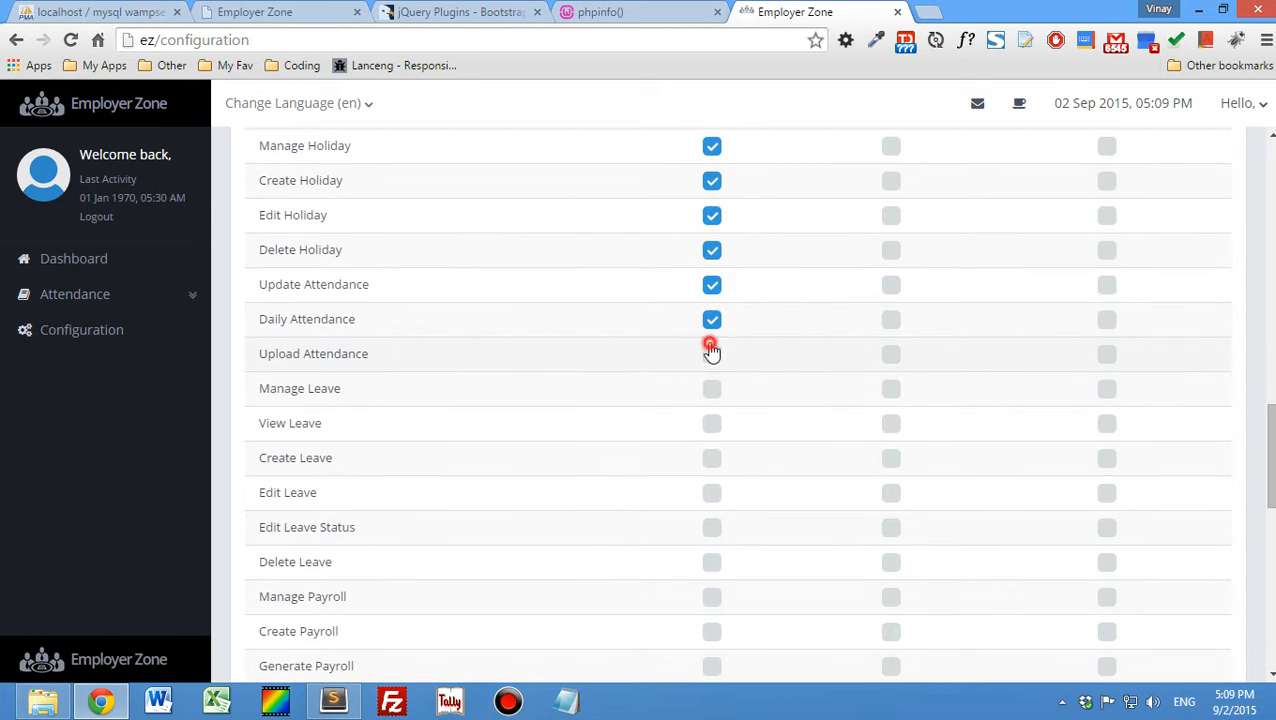
click(712, 354)
- Grant the Admin role the Manage, View, Create, Edit and Delete Leave permissions plus Edit Leave Status
click(712, 388)
click(712, 423)
click(712, 458)
click(712, 492)
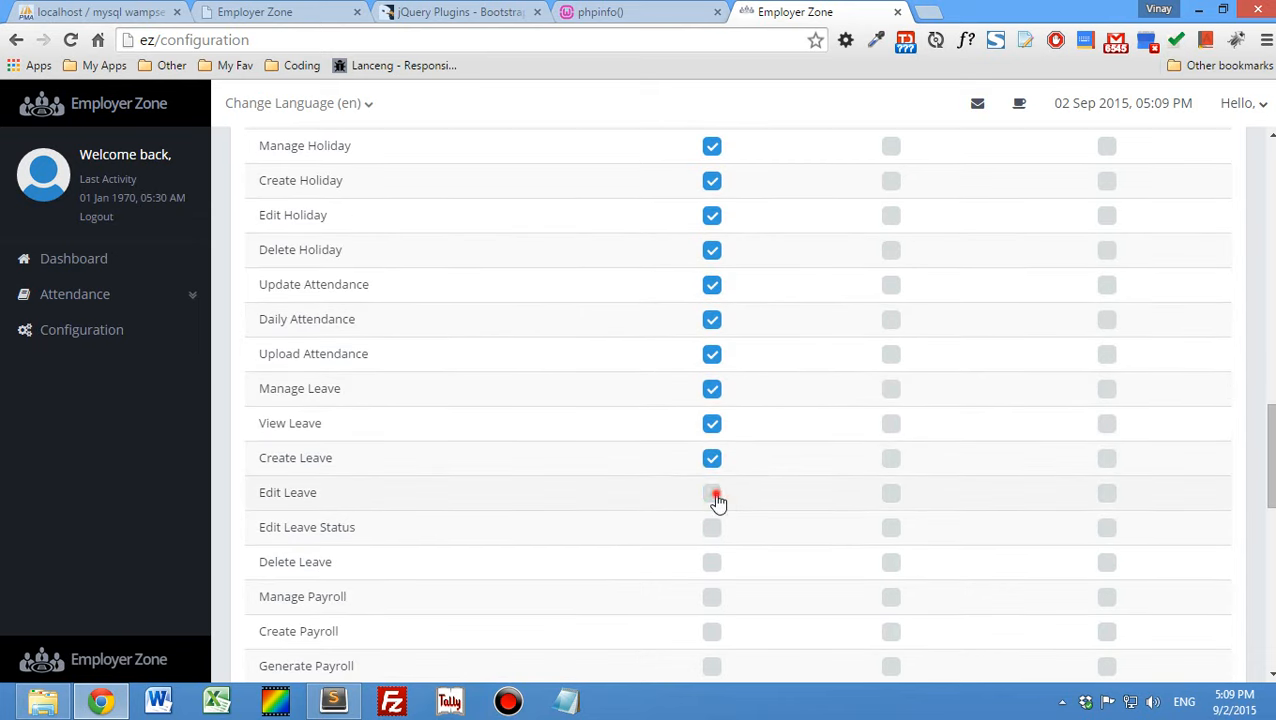
click(712, 527)
scroll(694, 403, down, 2)
click(711, 375)
- Grant the Admin role the Manage, Create and Generate Payroll permissions
click(711, 409)
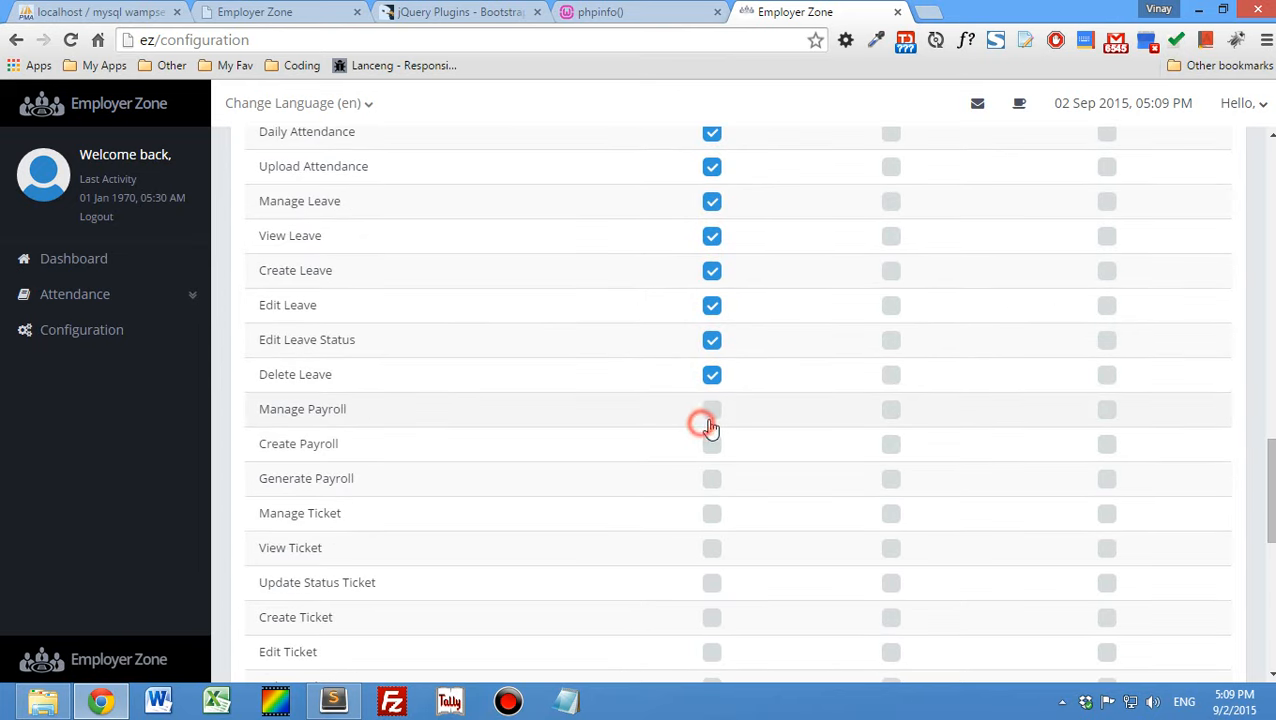
click(711, 444)
scroll(620, 424, down, 1)
click(711, 385)
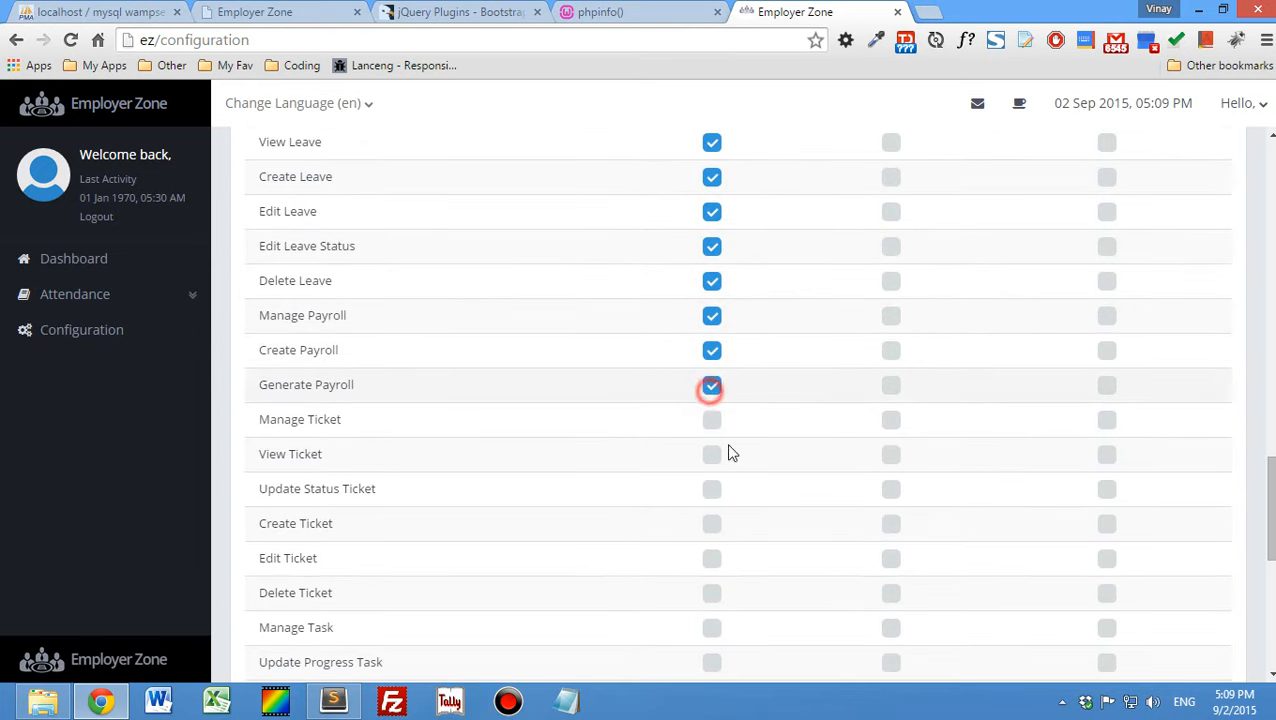
- Grant the Admin role the Manage, View, Update Status, Create, Edit and Delete Ticket permissions
click(711, 420)
click(712, 455)
click(712, 489)
click(712, 524)
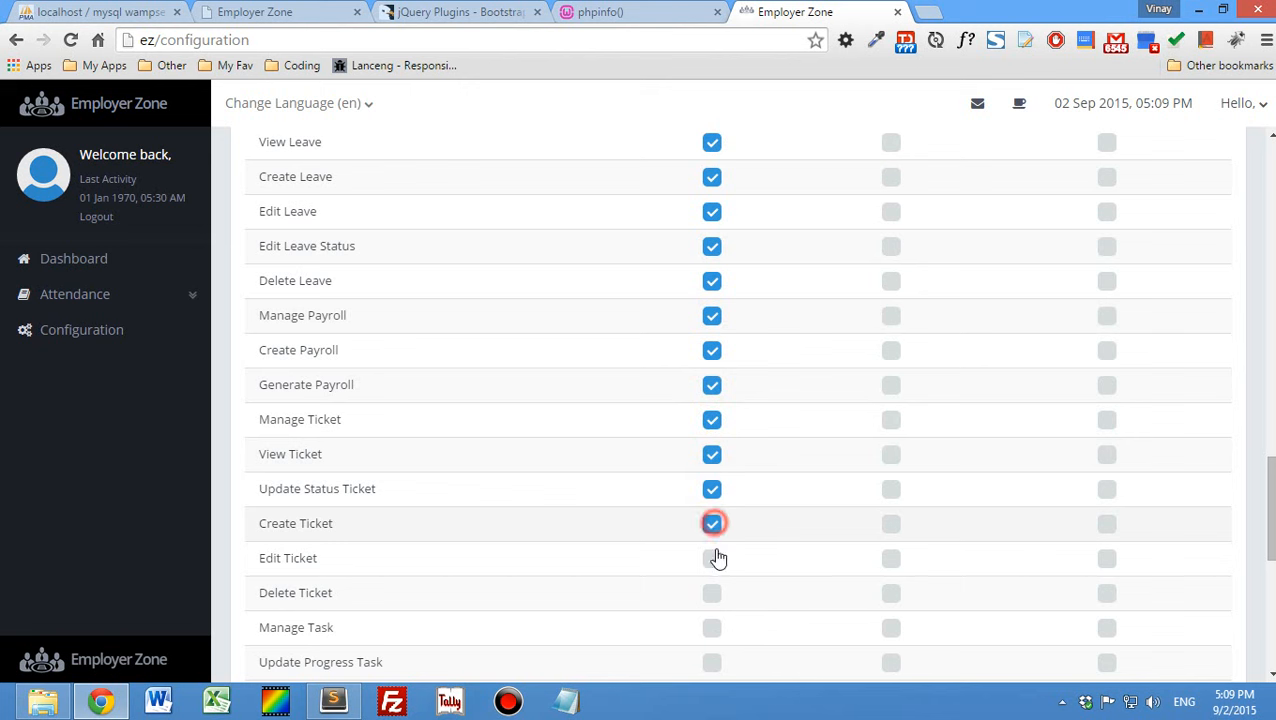
click(712, 558)
click(711, 595)
- Grant the Admin role the Manage, Update Progress, View, Create, Edit and Delete Task permissions
scroll(709, 600, down, 3)
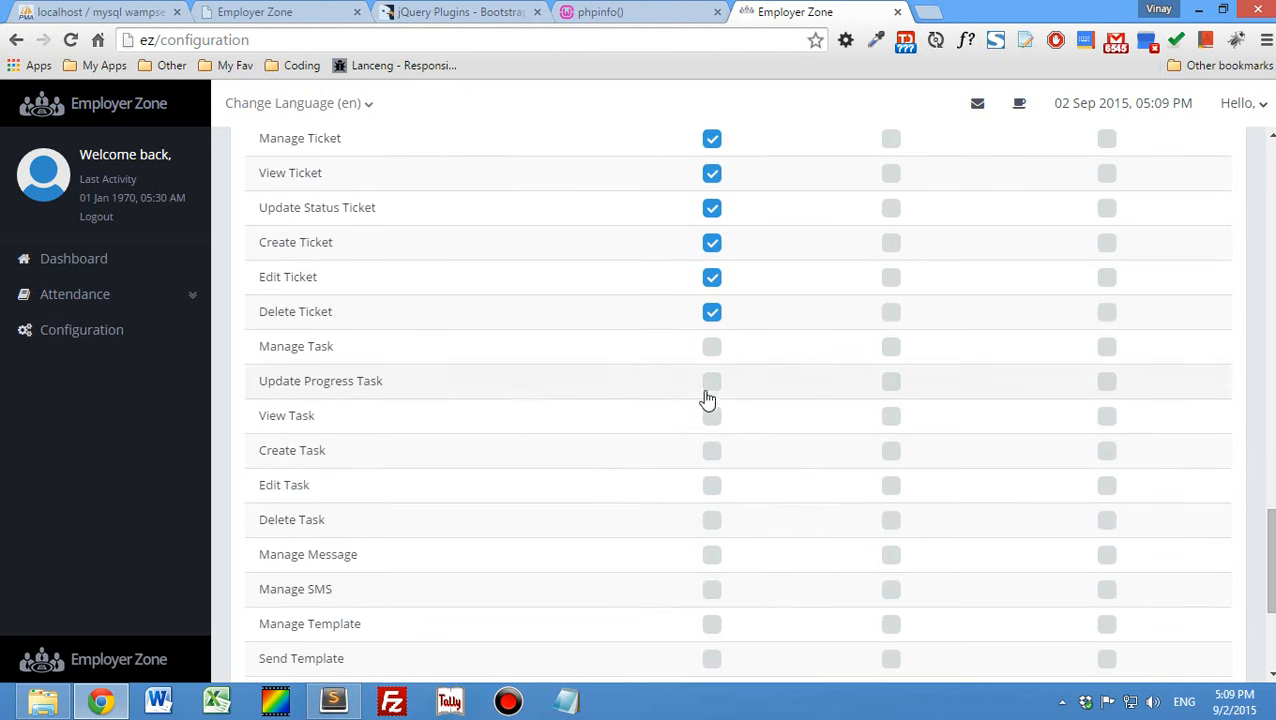
click(711, 347)
click(711, 381)
click(712, 417)
click(712, 452)
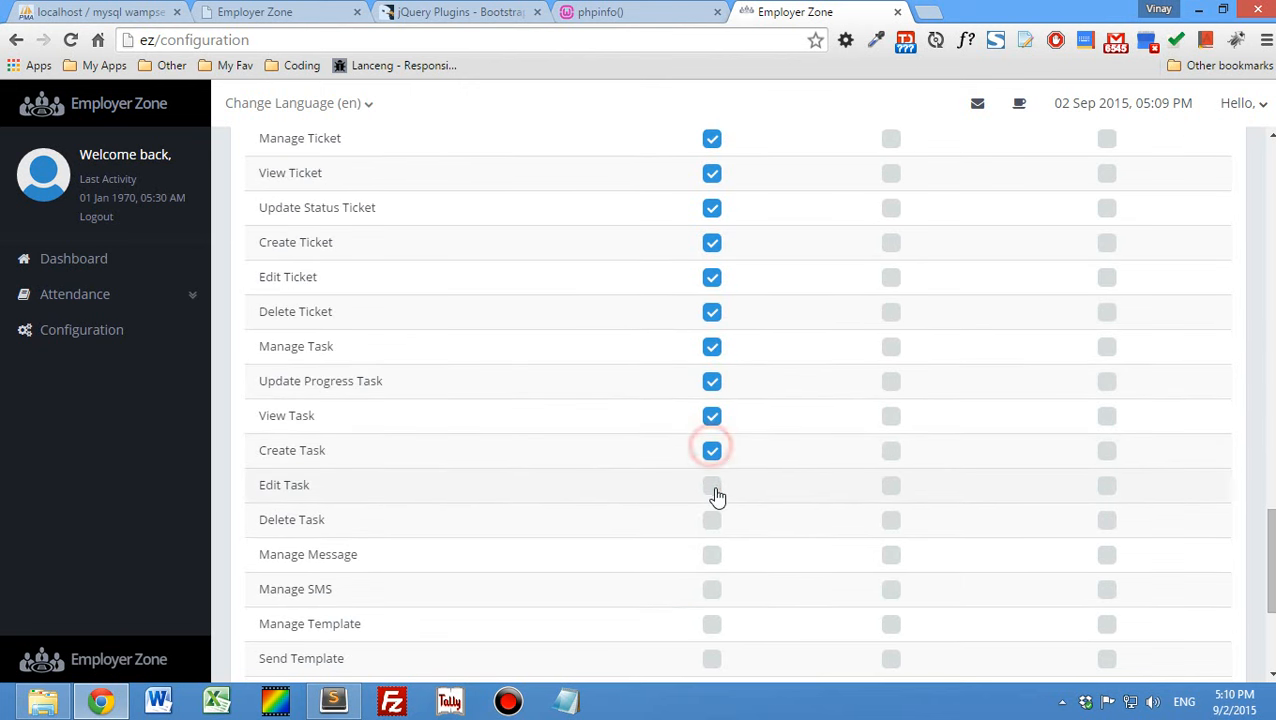
click(712, 487)
click(712, 521)
- Grant the Admin role the Manage Message, Manage SMS, Manage Template, Send Template, Manage Language and Set Language permissions
click(712, 556)
scroll(660, 520, down, 2)
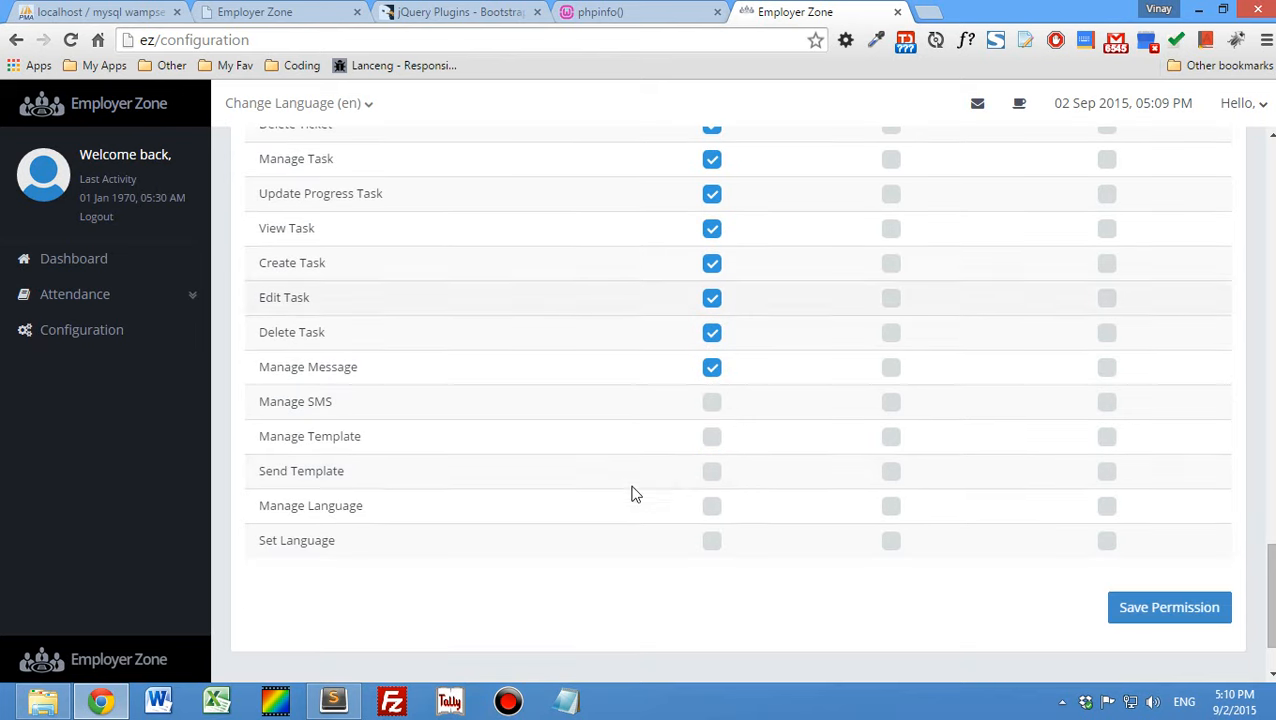
click(711, 402)
click(712, 437)
click(711, 471)
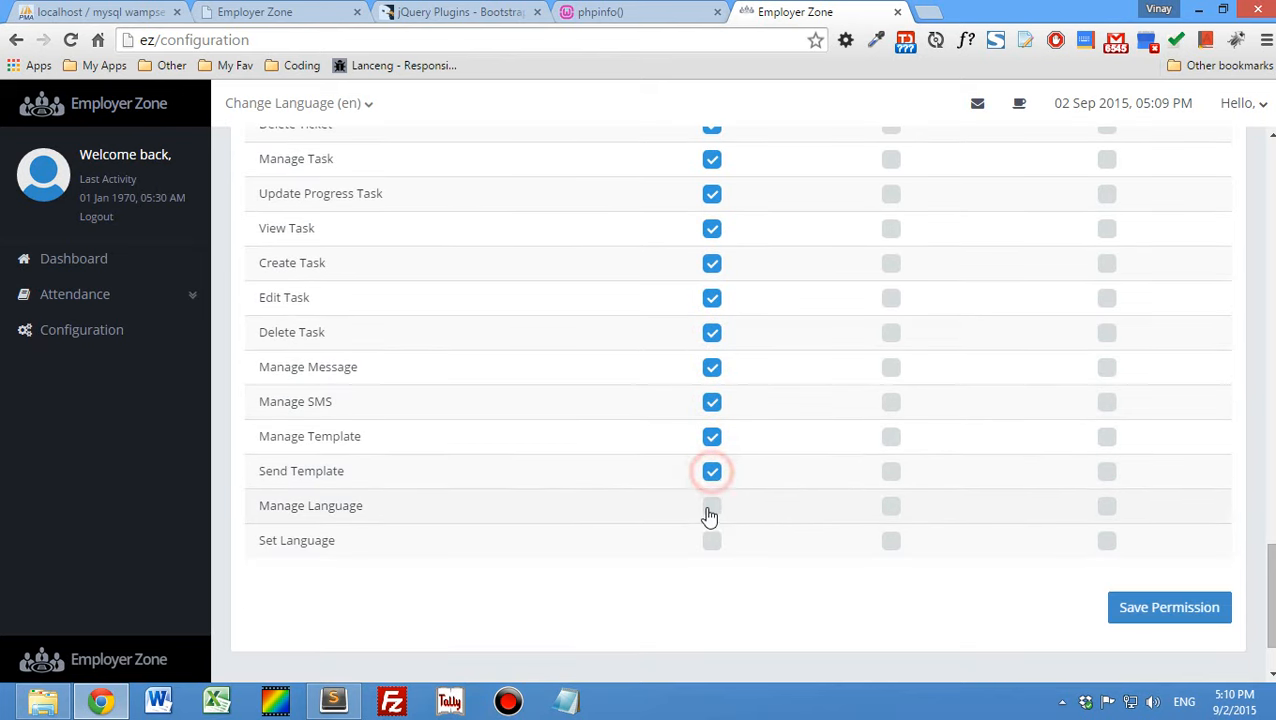
click(711, 506)
click(711, 540)
- Review the Admin column of the permission table and save the role permissions
scroll(853, 366, up, 15)
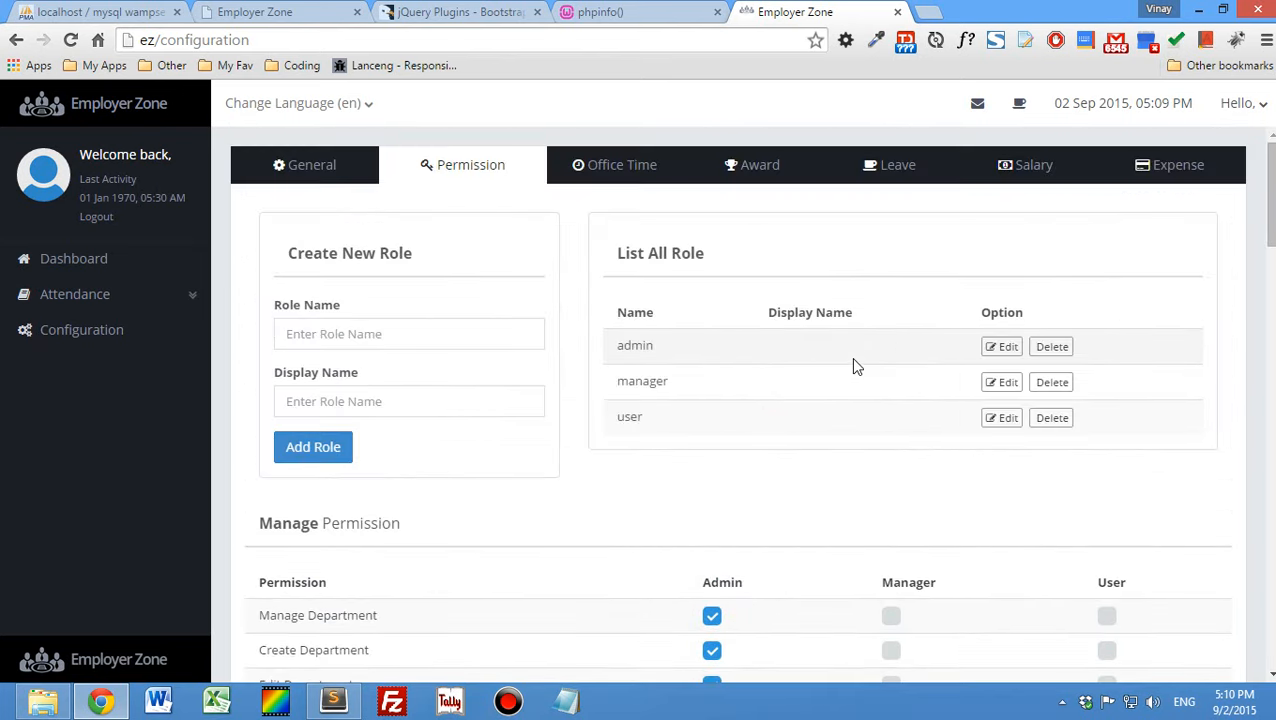
scroll(860, 555, down, 1)
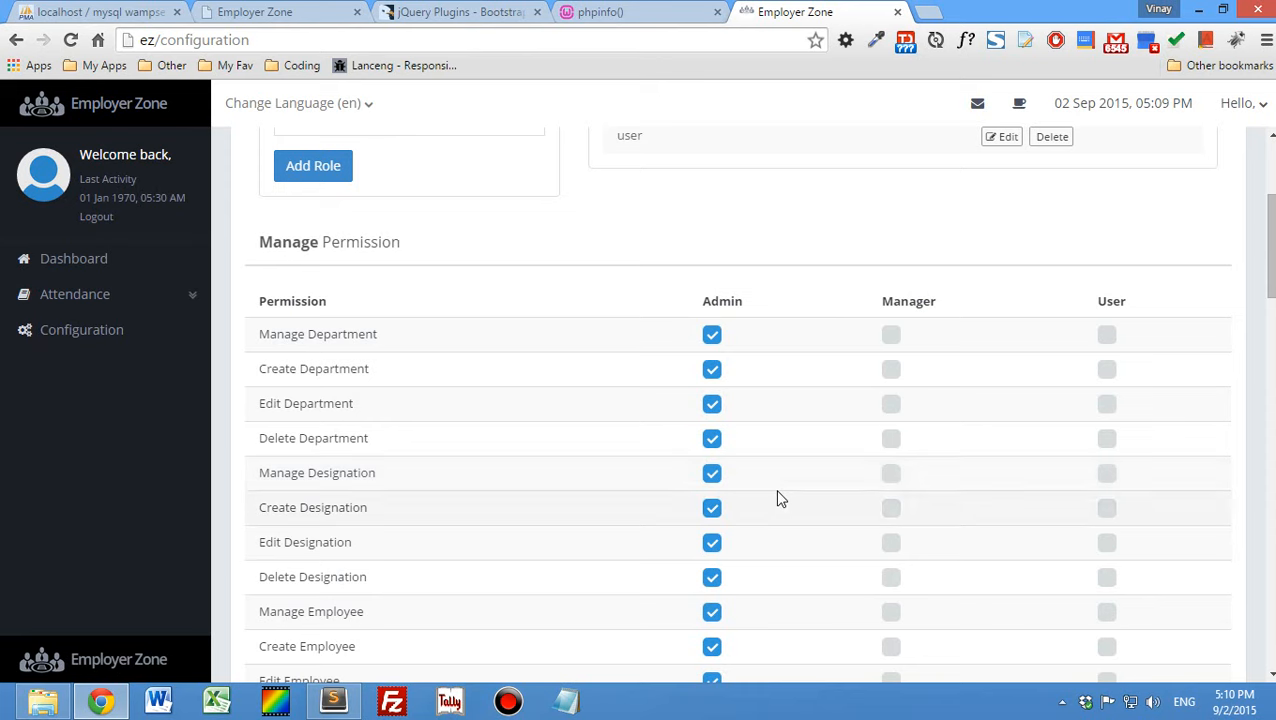
scroll(795, 493, down, 15)
scroll(797, 489, down, 10)
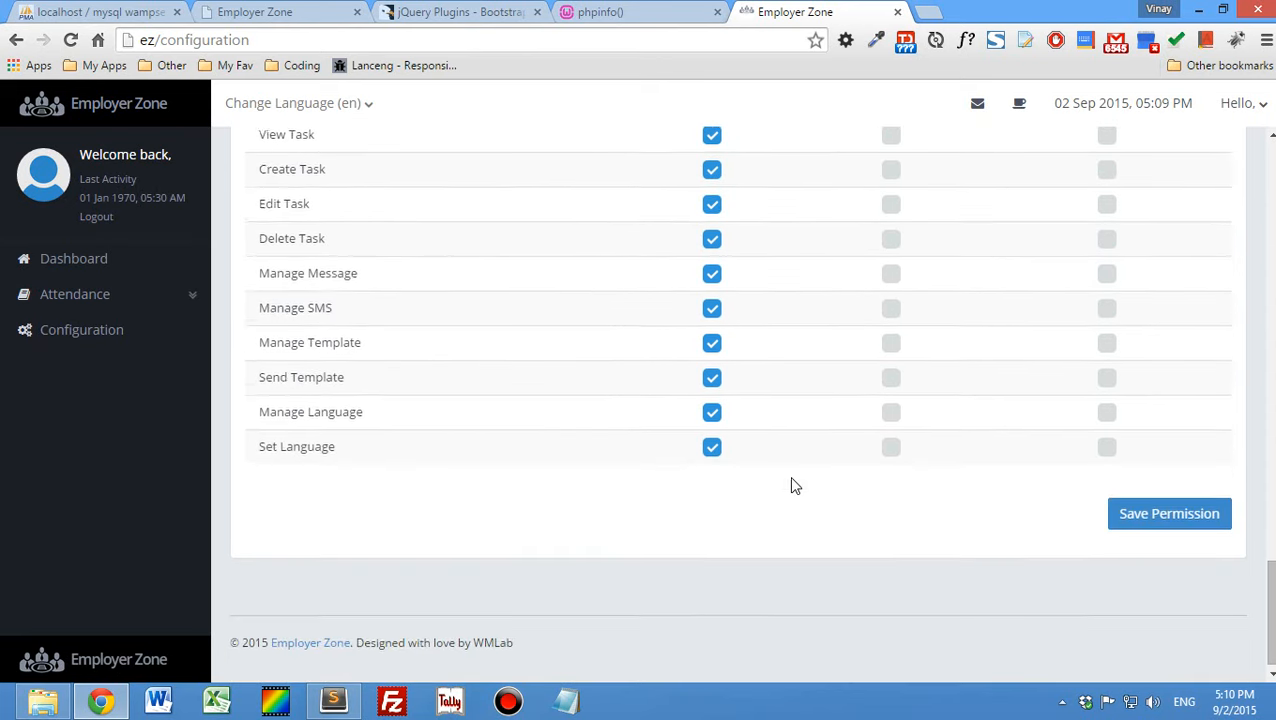
click(1128, 522)
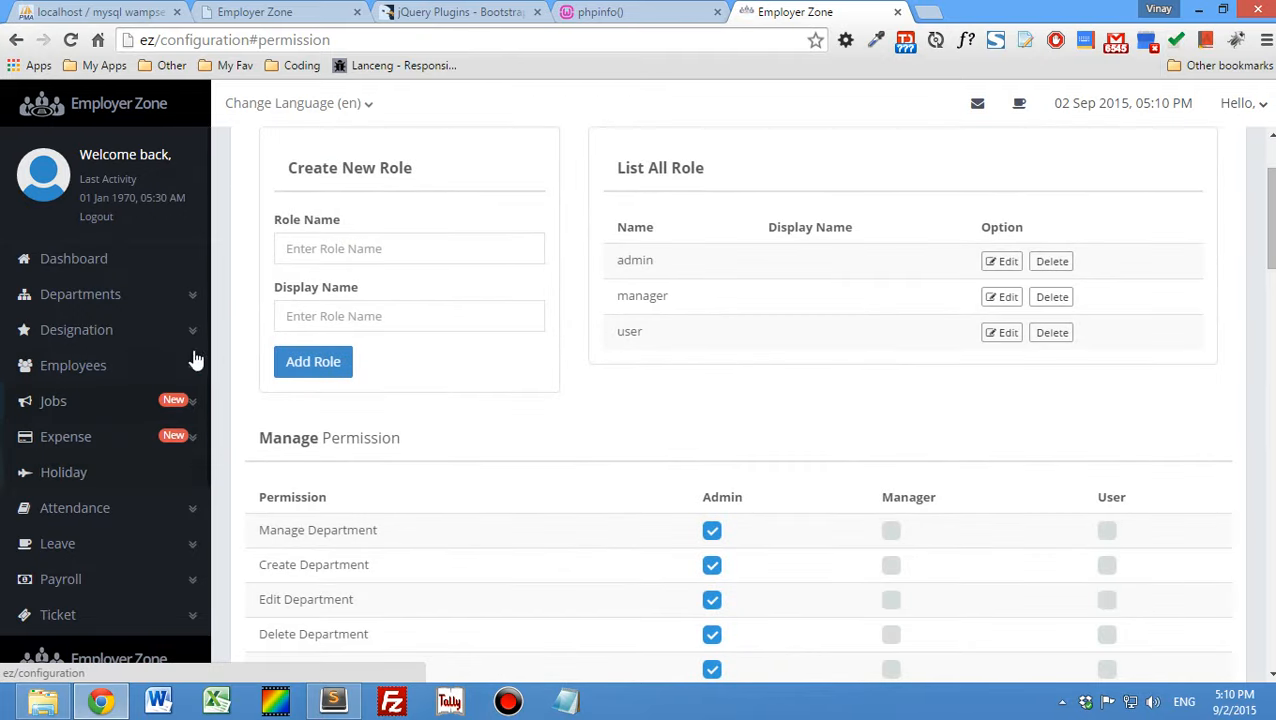
scroll(694, 284, up, 2)
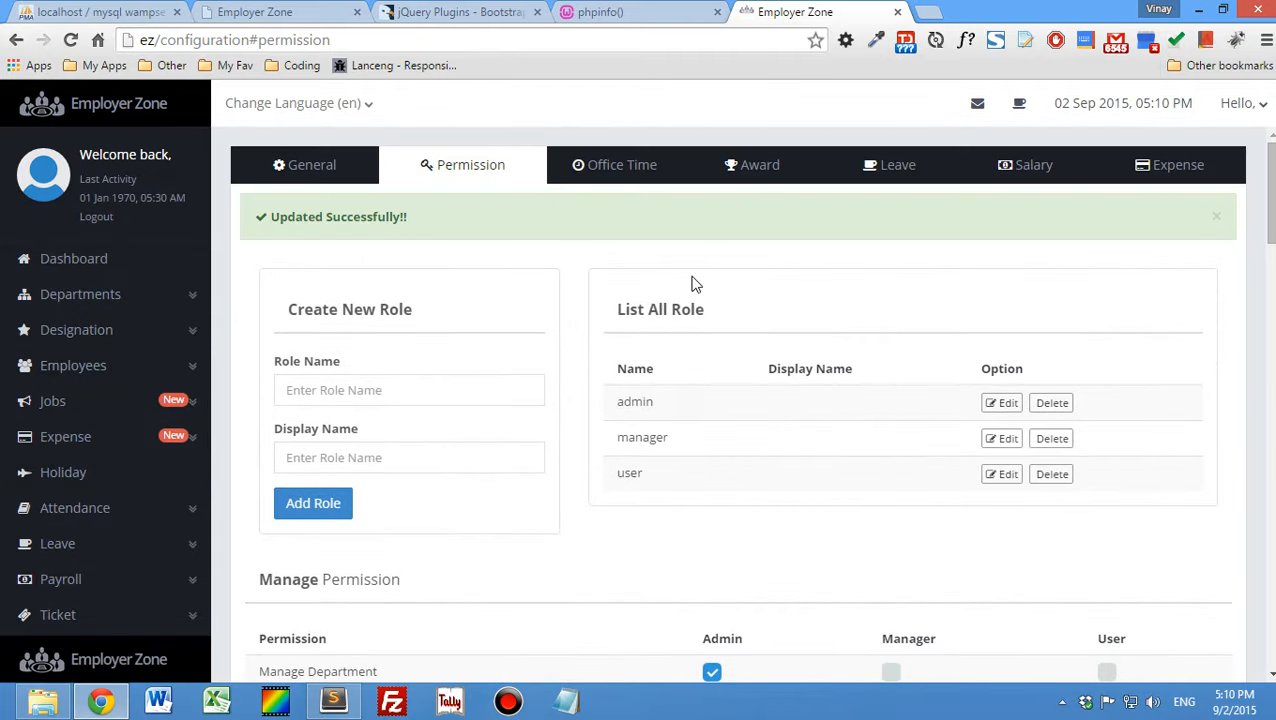